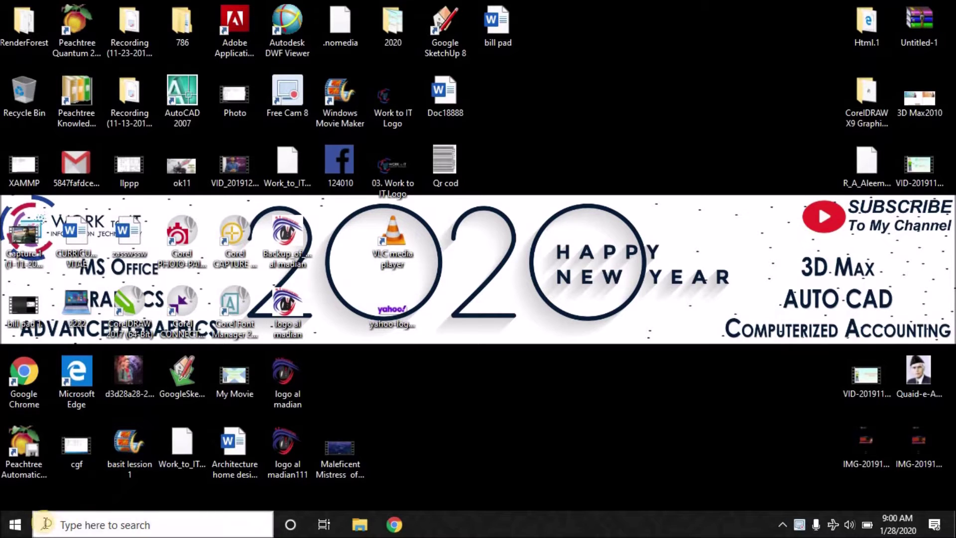
# Step: Launch Excel from the Start menu's app list and maximize its start window
pyautogui.click(69, 526)
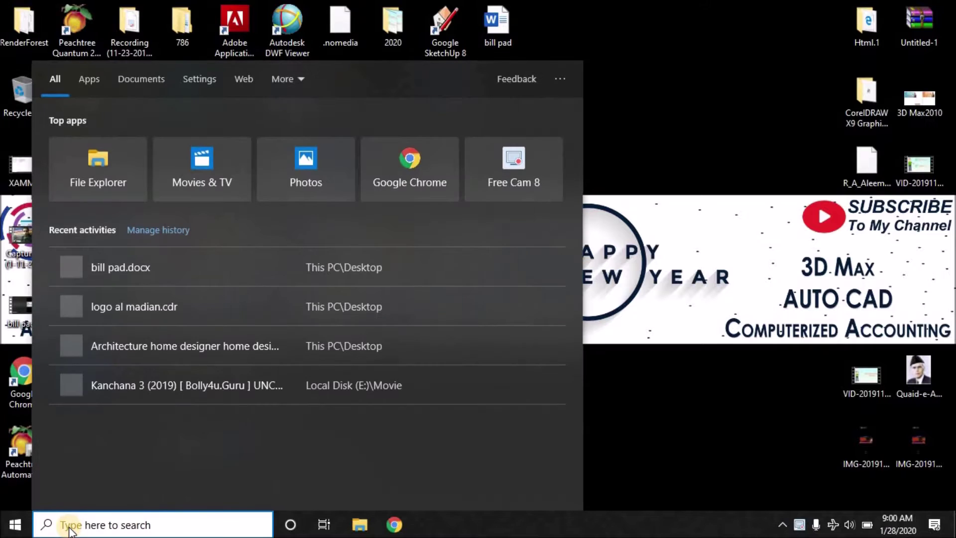
pyautogui.click(30, 530)
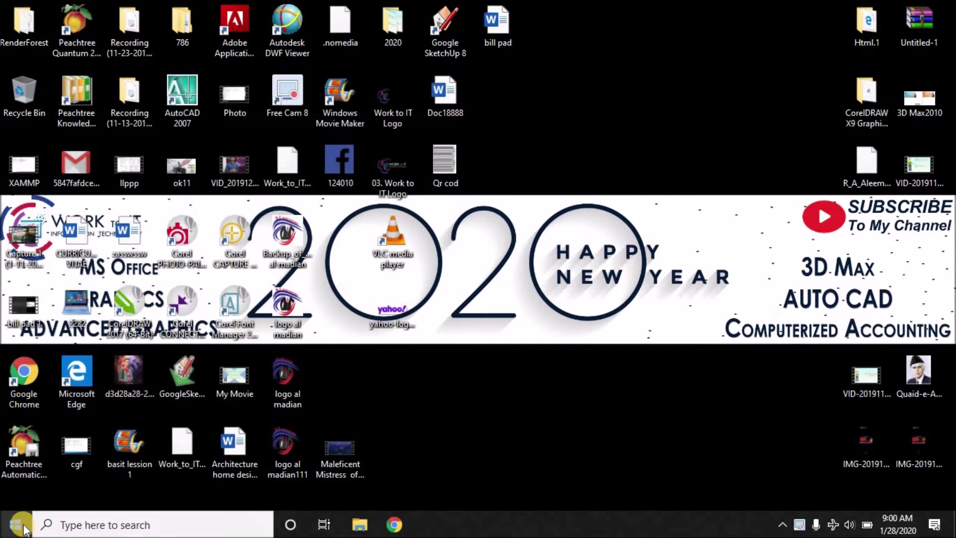
pyautogui.click(12, 522)
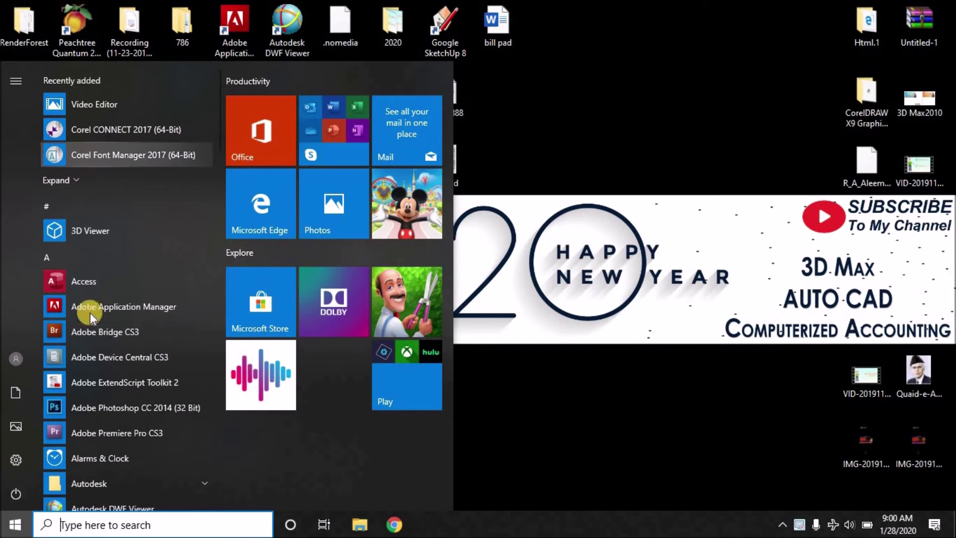
pyautogui.scroll(-5, 94, 421)
pyautogui.click(92, 498)
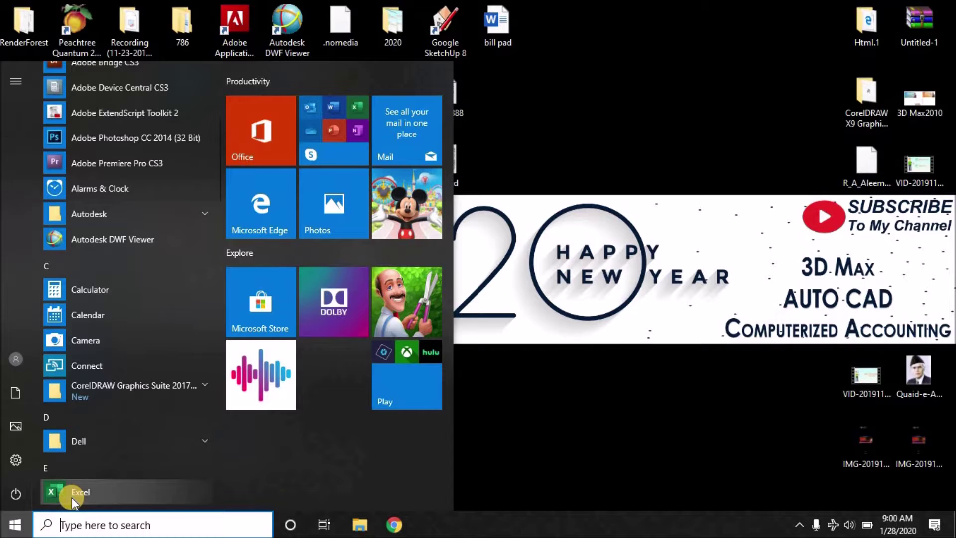
pyautogui.click(71, 496)
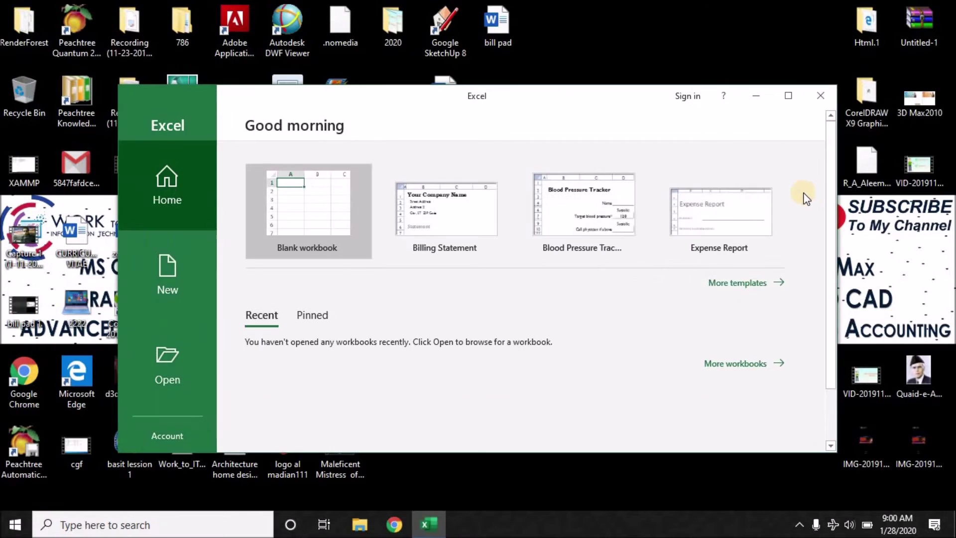
pyautogui.click(796, 98)
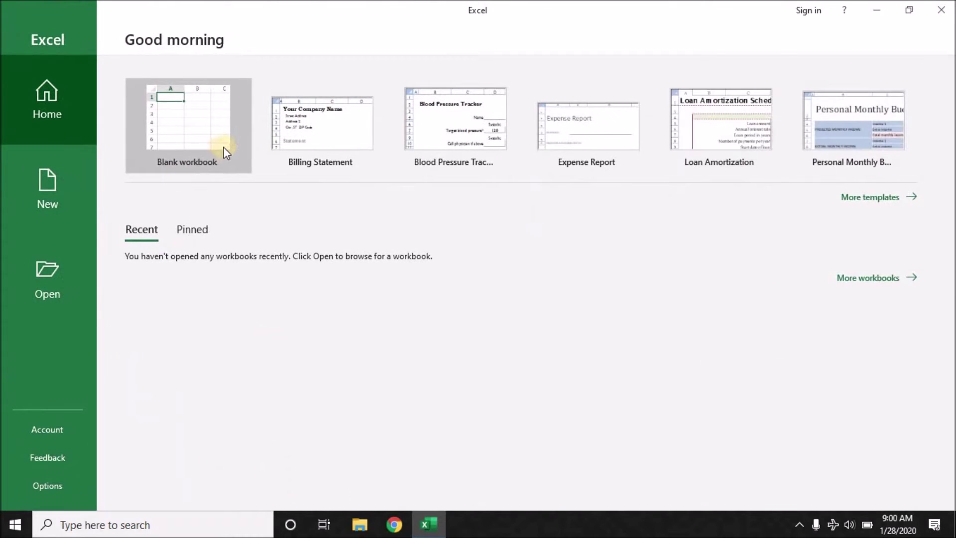
# Step: Start a blank workbook, Book1, and view its File Info page
pyautogui.click(176, 108)
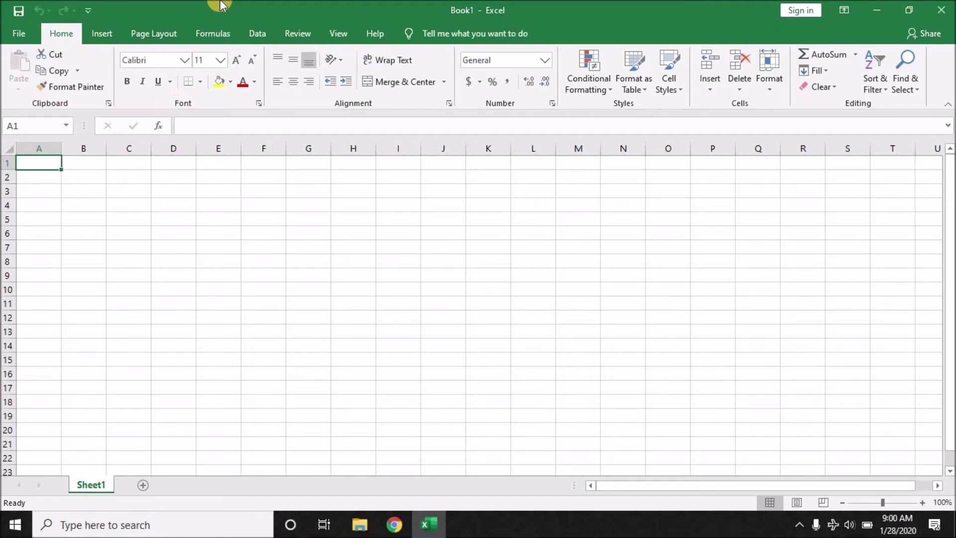
pyautogui.click(11, 32)
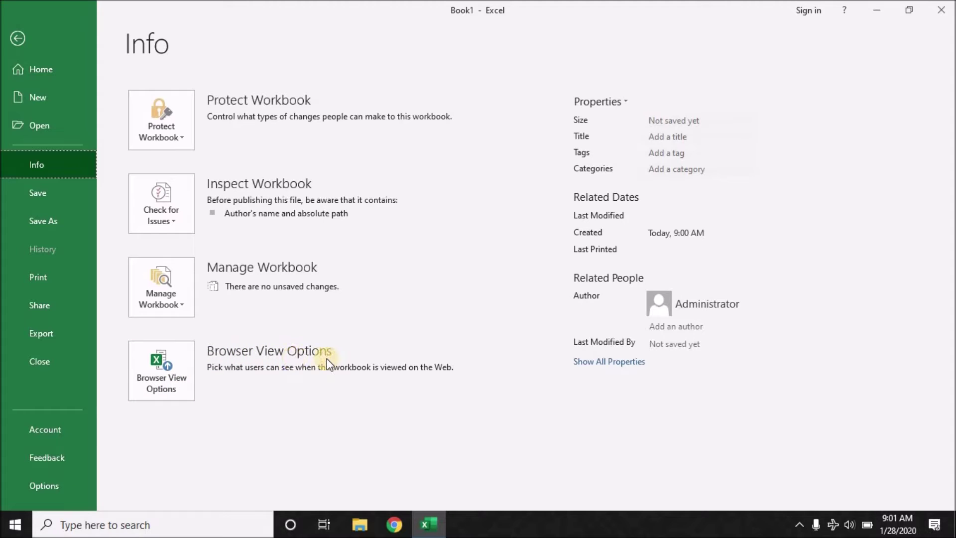
# Step: Browse Book1's Save As, Save and History pages, ending on the empty Print preview
pyautogui.click(61, 194)
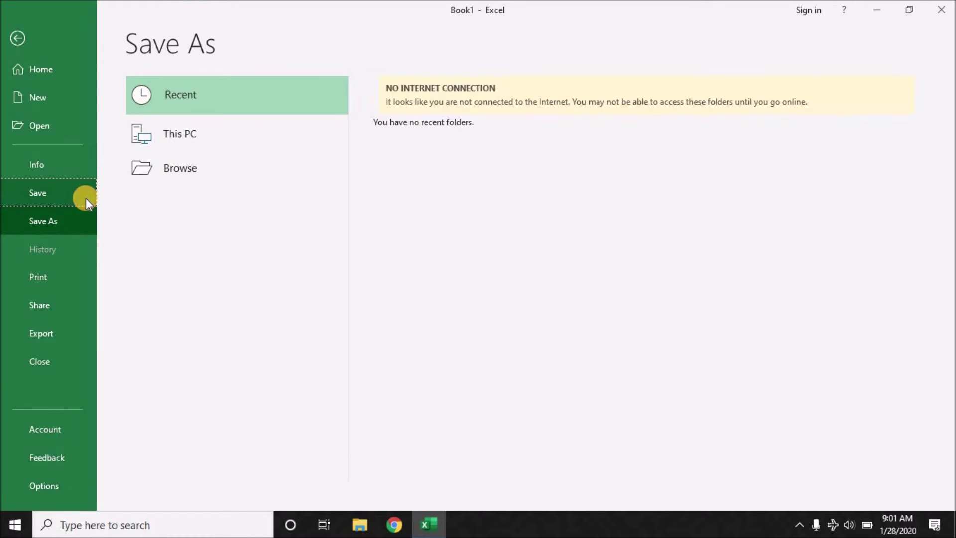
pyautogui.click(61, 185)
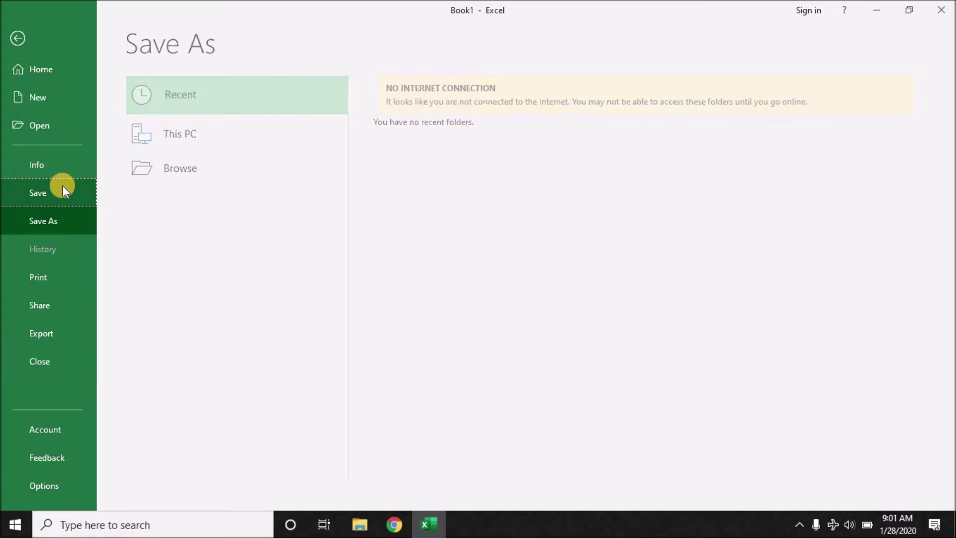
pyautogui.click(61, 225)
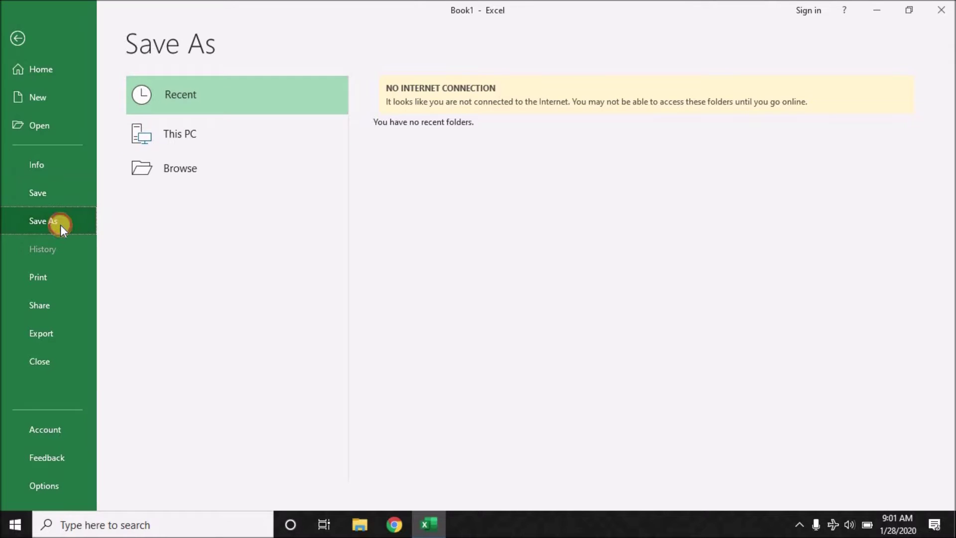
pyautogui.click(50, 253)
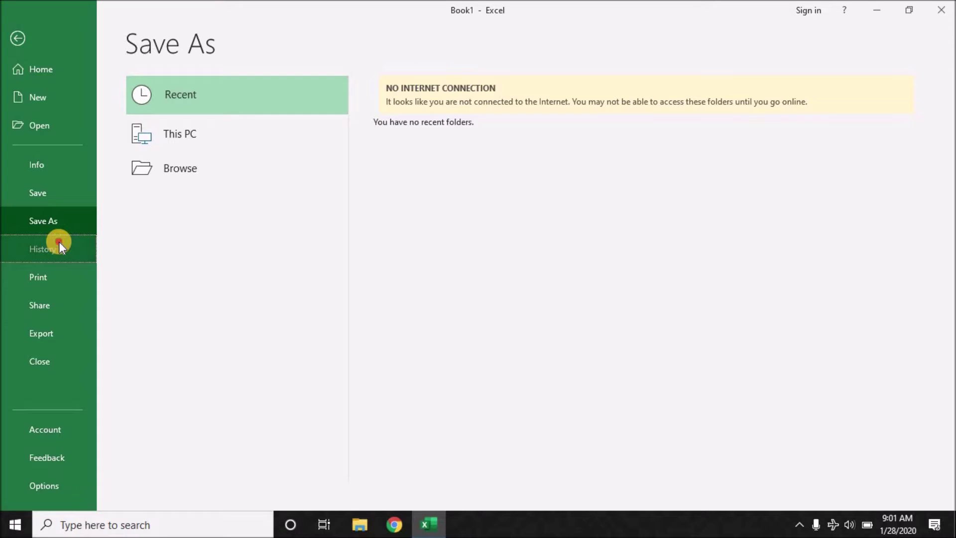
pyautogui.click(43, 276)
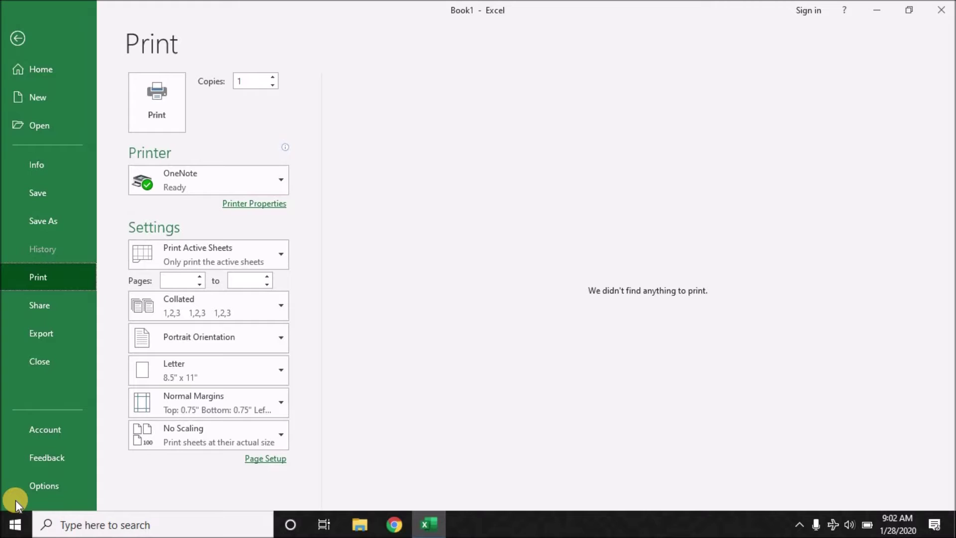
# Step: Look over the Share and Export (PDF/XPS) pages, then close Book1
pyautogui.click(58, 312)
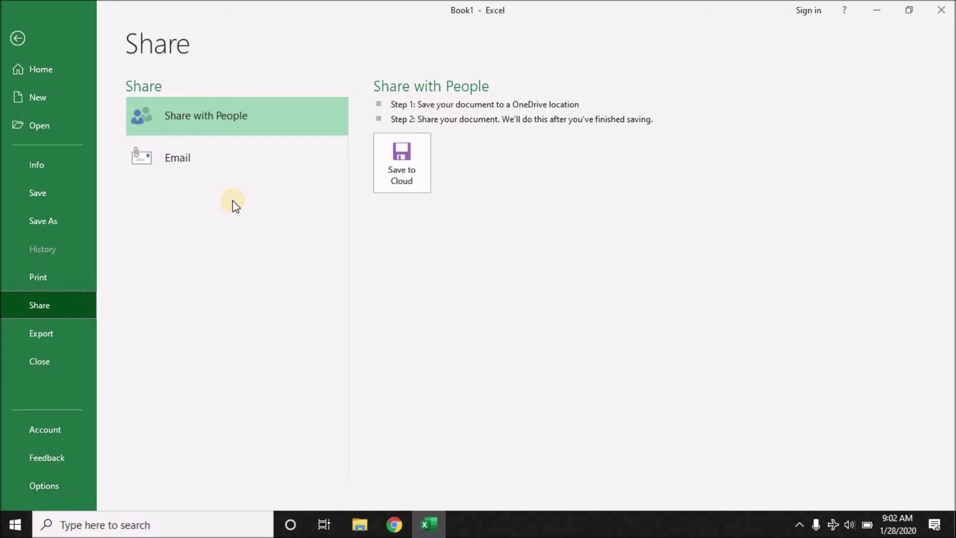
pyautogui.click(38, 345)
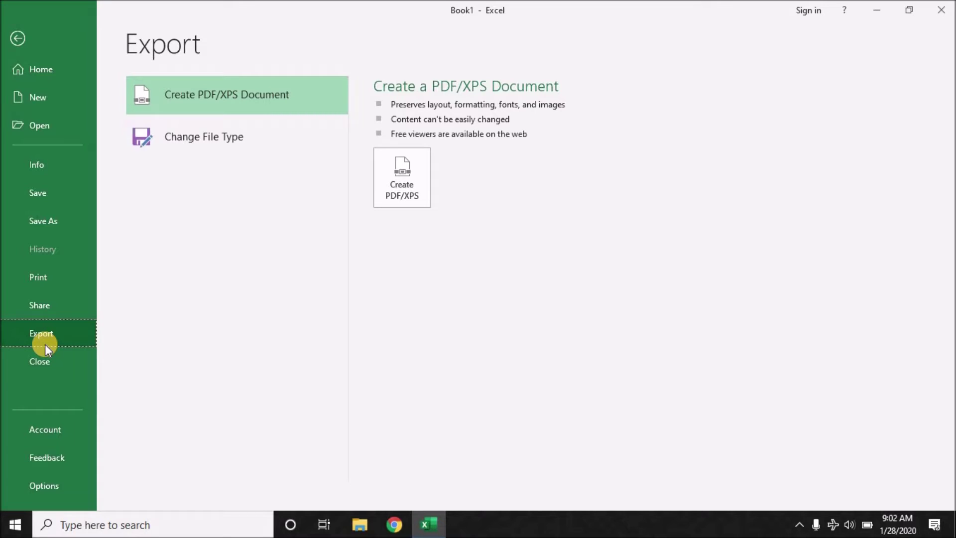
pyautogui.click(61, 364)
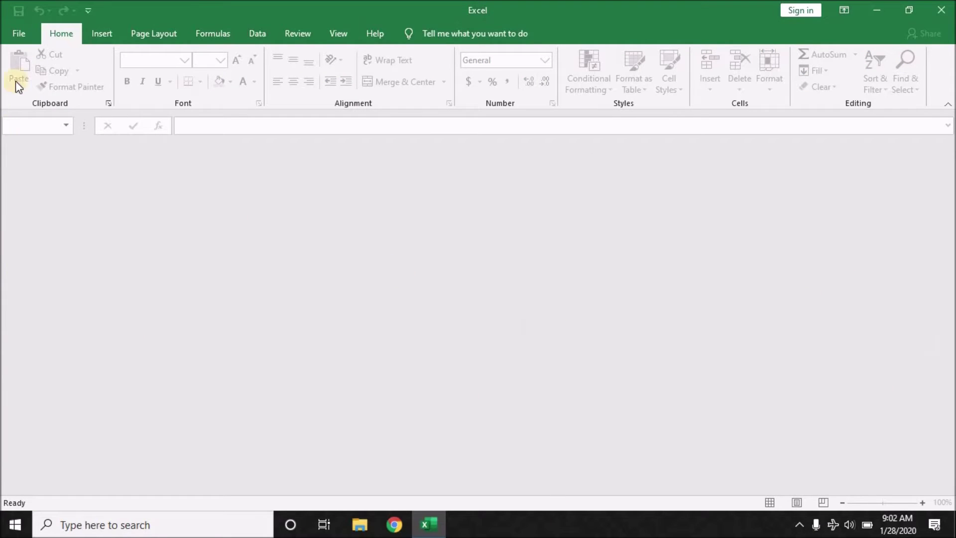
# Step: Show the Office Account page and look over the Update Options choices
pyautogui.click(23, 35)
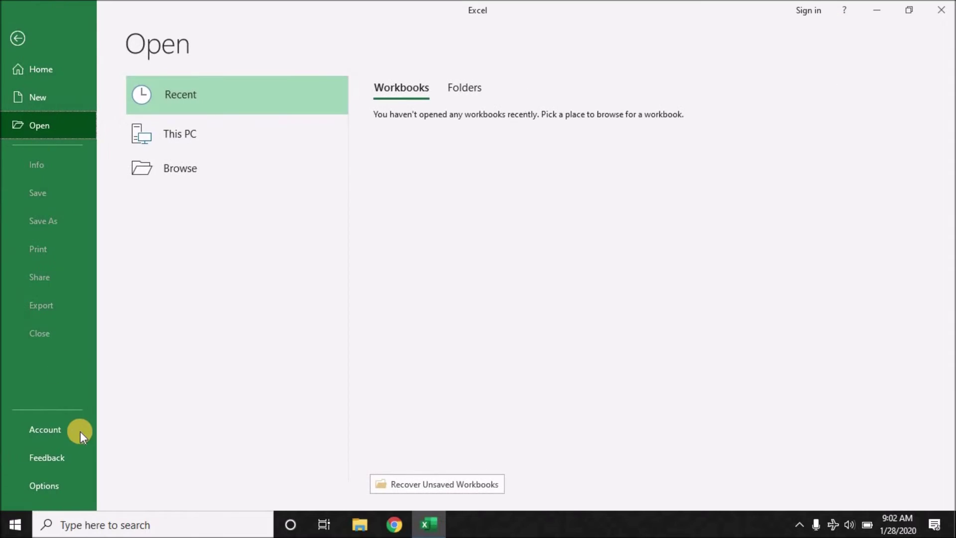
pyautogui.click(53, 428)
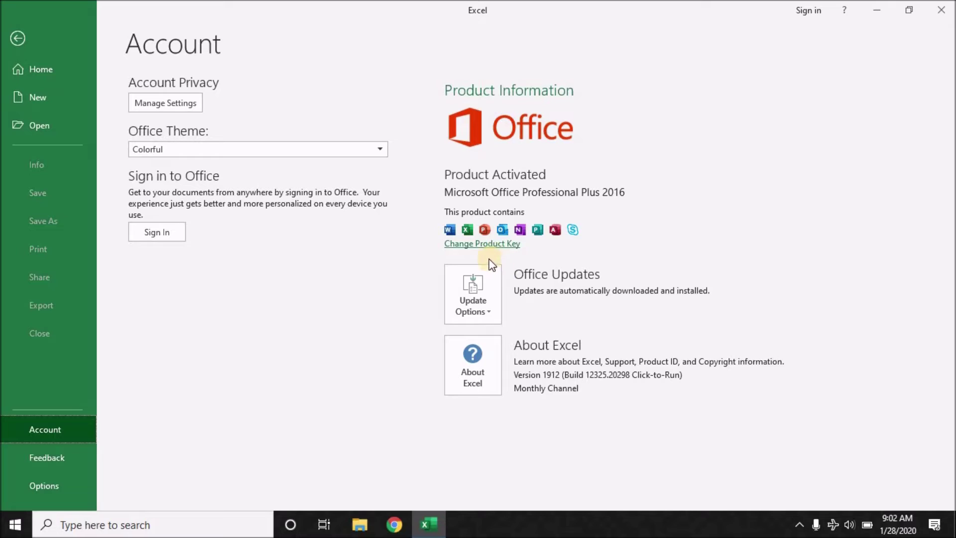
pyautogui.click(487, 308)
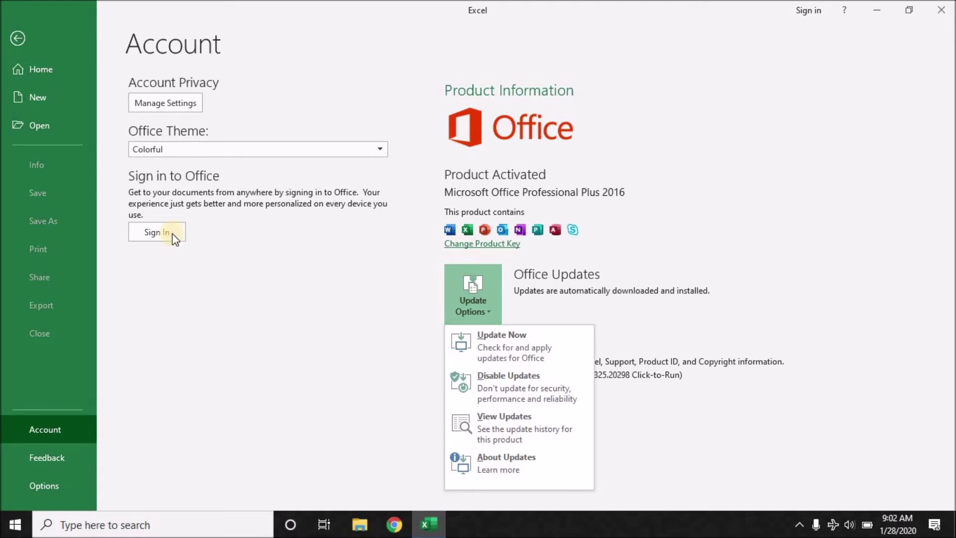
pyautogui.click(291, 241)
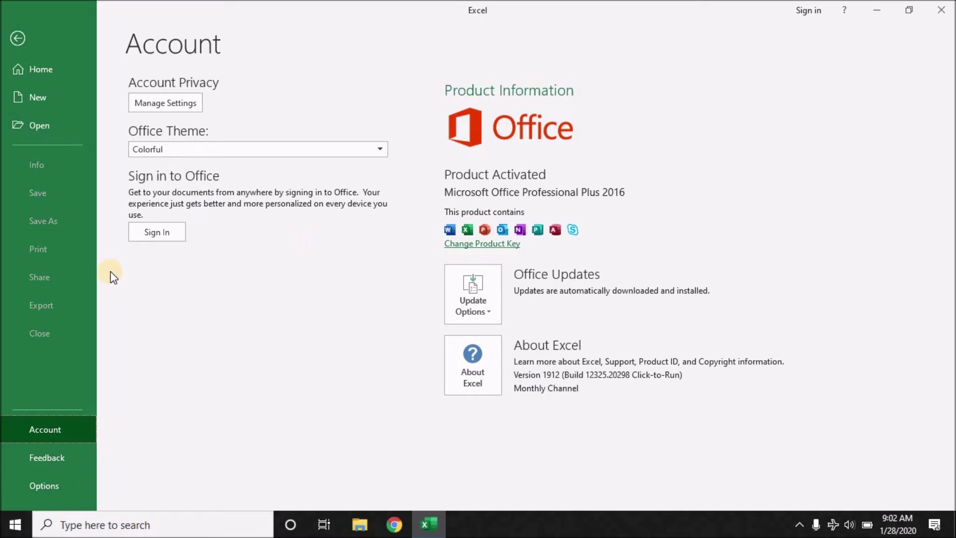
# Step: Attempt Office sign-in and dismiss the unable-to-connect error
pyautogui.click(167, 231)
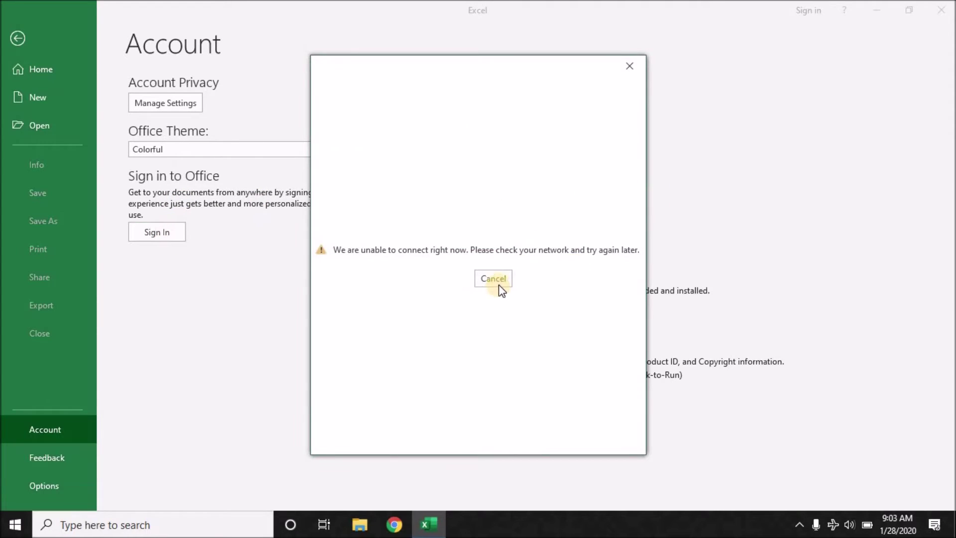
pyautogui.click(628, 67)
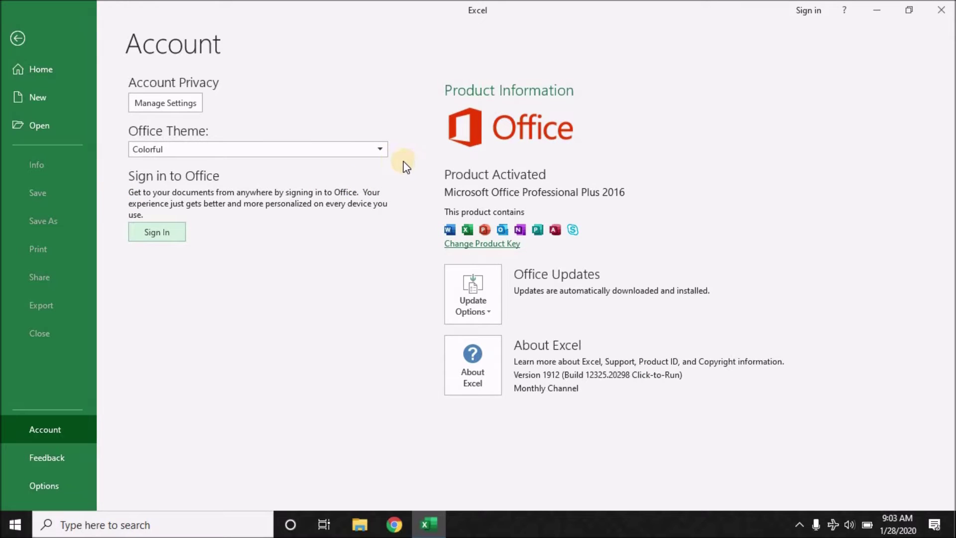
pyautogui.click(385, 154)
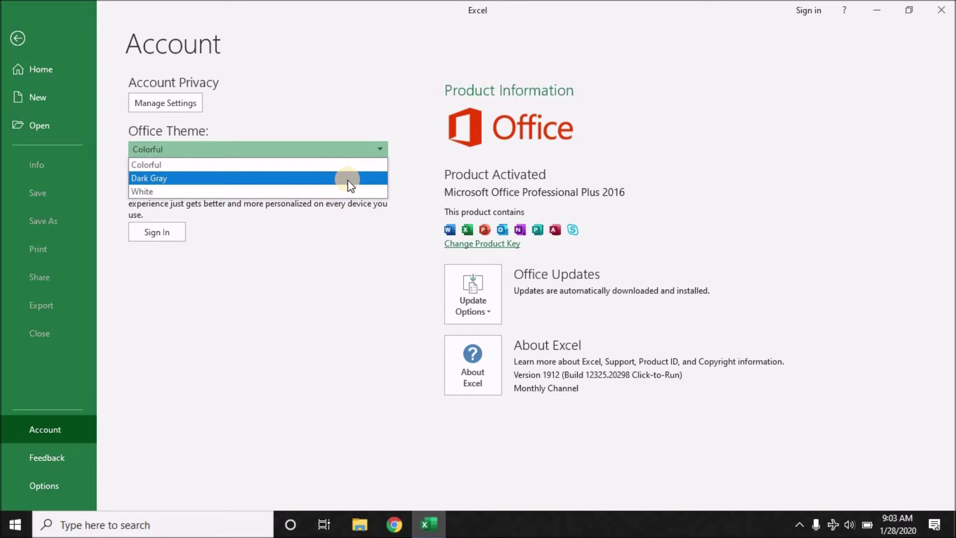
# Step: Try the Dark Gray and White themes, return to Colorful, and open Privacy Settings
pyautogui.click(347, 182)
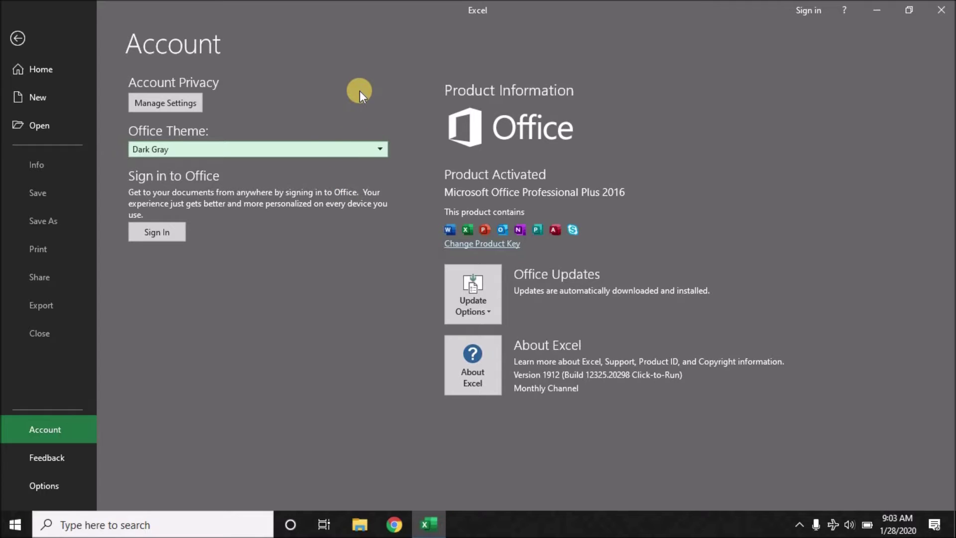
pyautogui.click(377, 149)
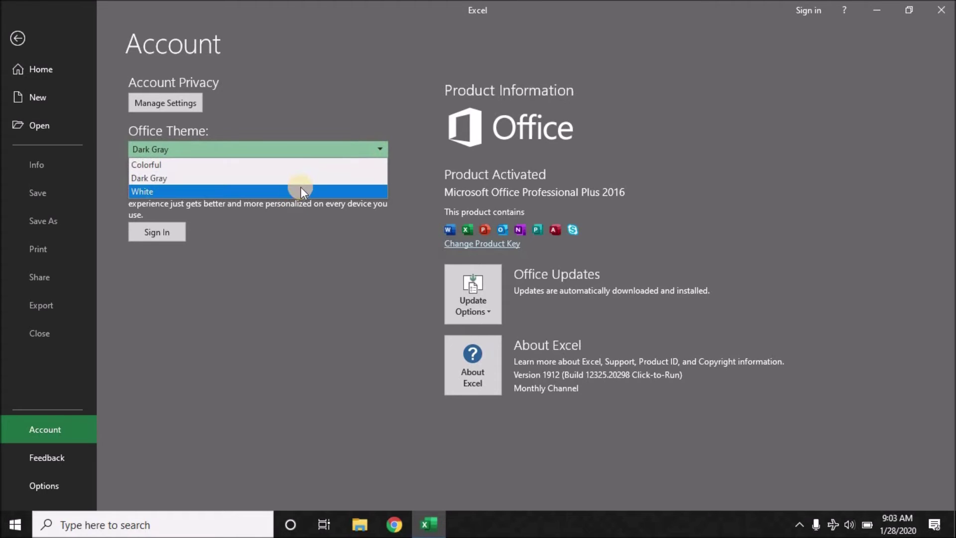
pyautogui.click(301, 187)
pyautogui.click(375, 152)
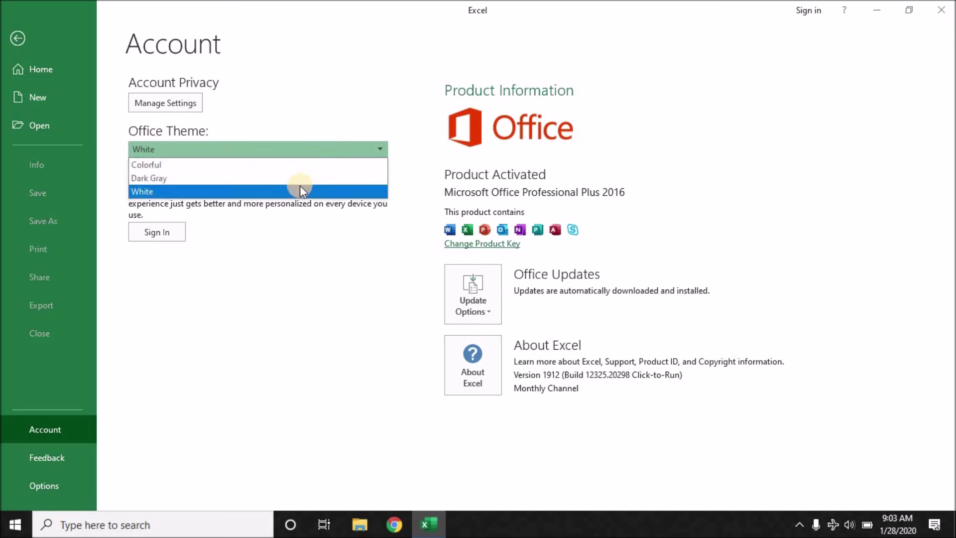
pyautogui.click(304, 165)
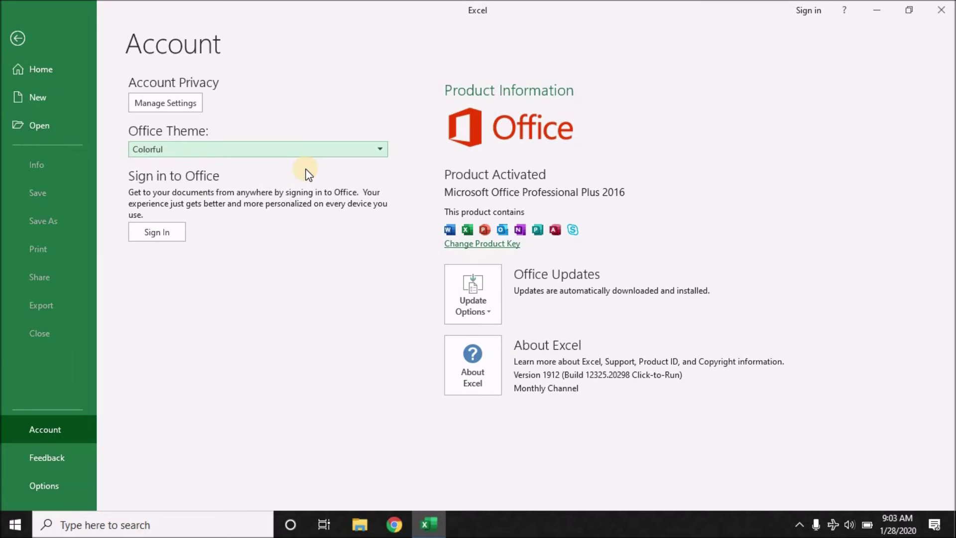
pyautogui.click(196, 108)
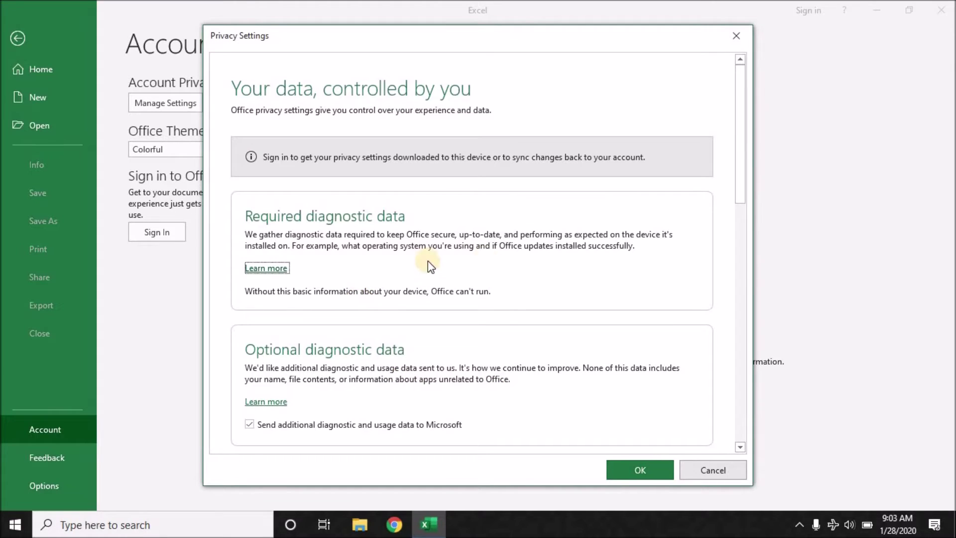
# Step: Read through the diagnostic data sections of Privacy Settings and close the dialog unchanged
pyautogui.scroll(-1, 510, 295)
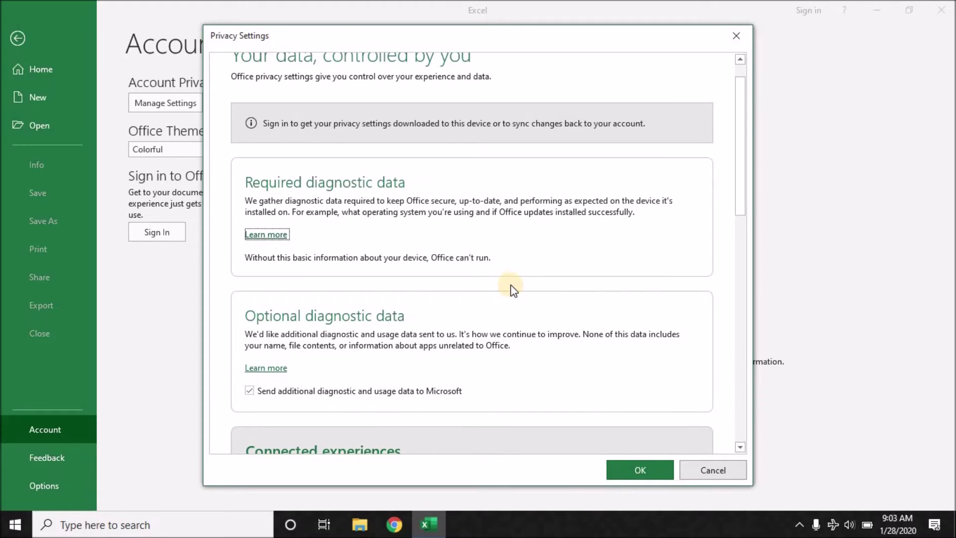
pyautogui.scroll(1, 511, 286)
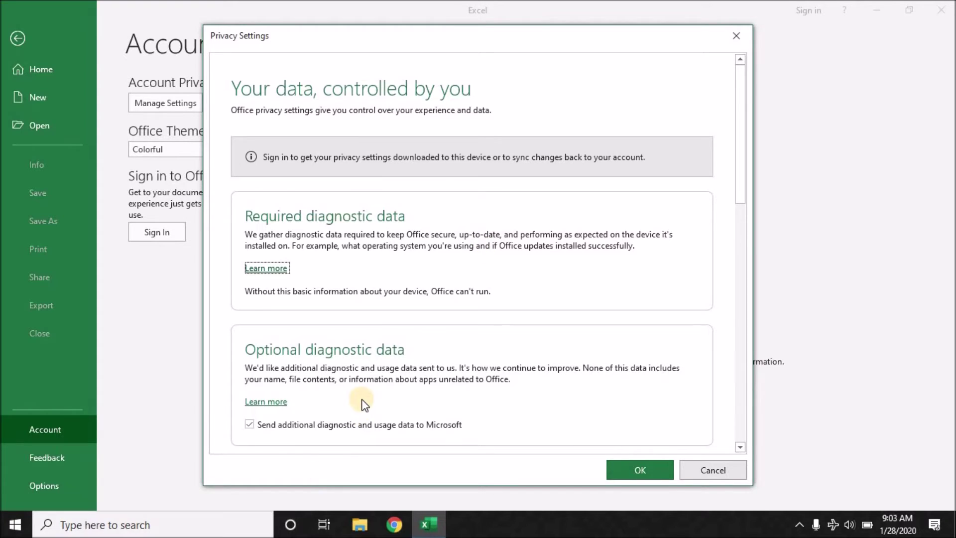
pyautogui.scroll(-4, 363, 399)
pyautogui.scroll(-3, 362, 404)
pyautogui.scroll(-3, 363, 404)
pyautogui.scroll(-1, 363, 402)
pyautogui.scroll(-3, 362, 400)
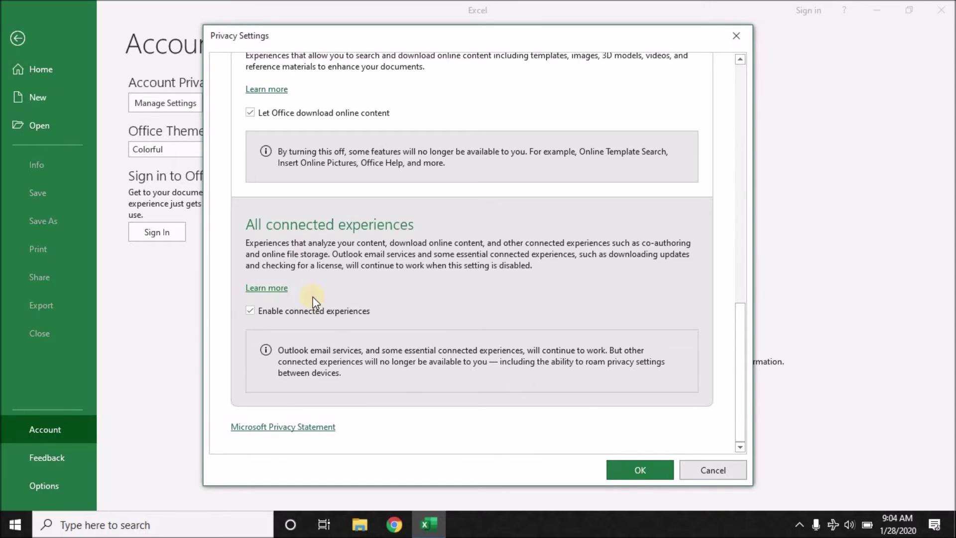
pyautogui.click(720, 474)
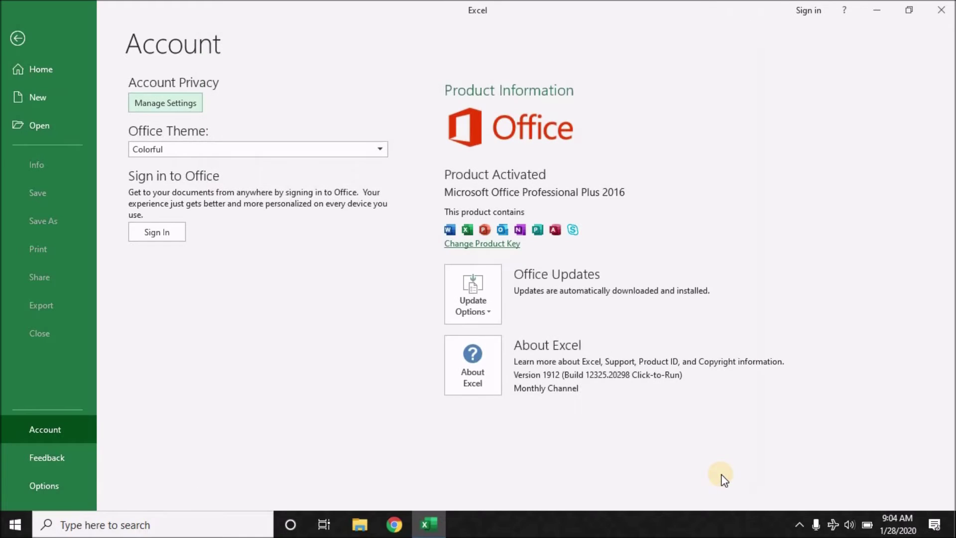
# Step: Review the General page of Excel Options and close the dialog
pyautogui.click(57, 475)
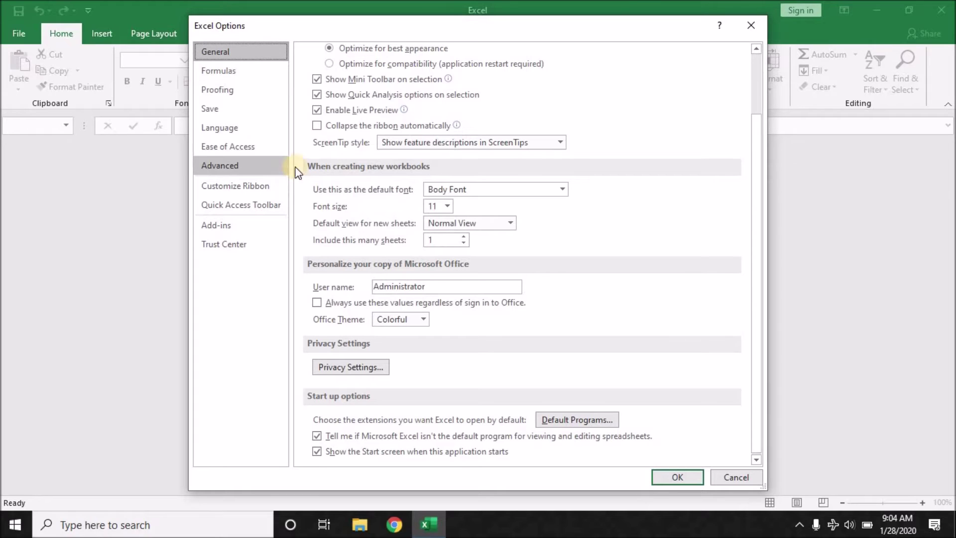
pyautogui.click(750, 29)
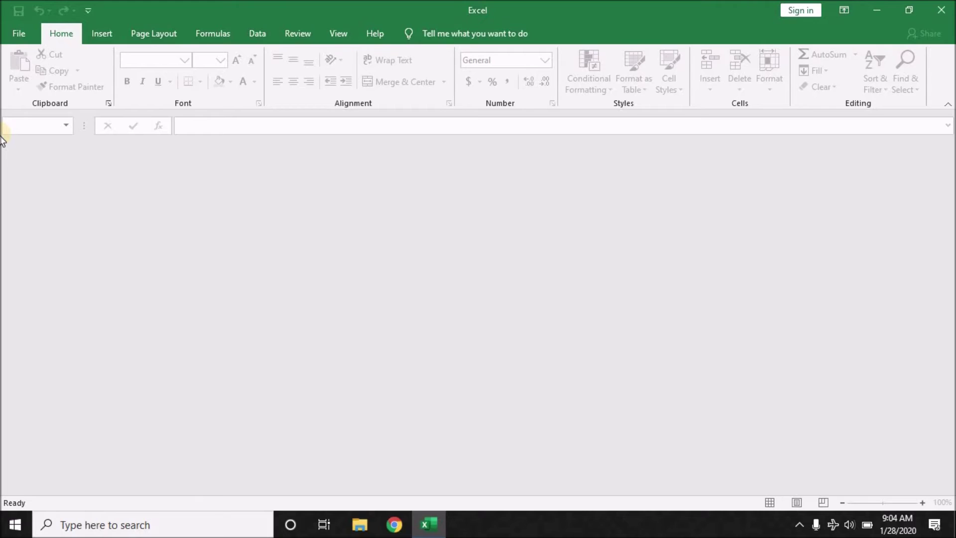
# Step: Create Book2 with Ctrl+N, then minimize Excel and restore it from the taskbar
pyautogui.hotkey('ctrl', 'n')
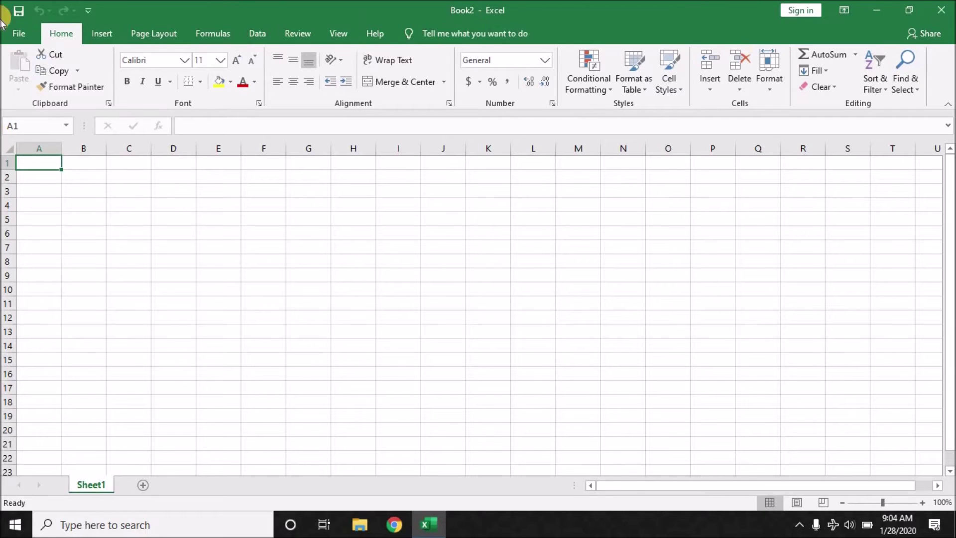
pyautogui.click(881, 9)
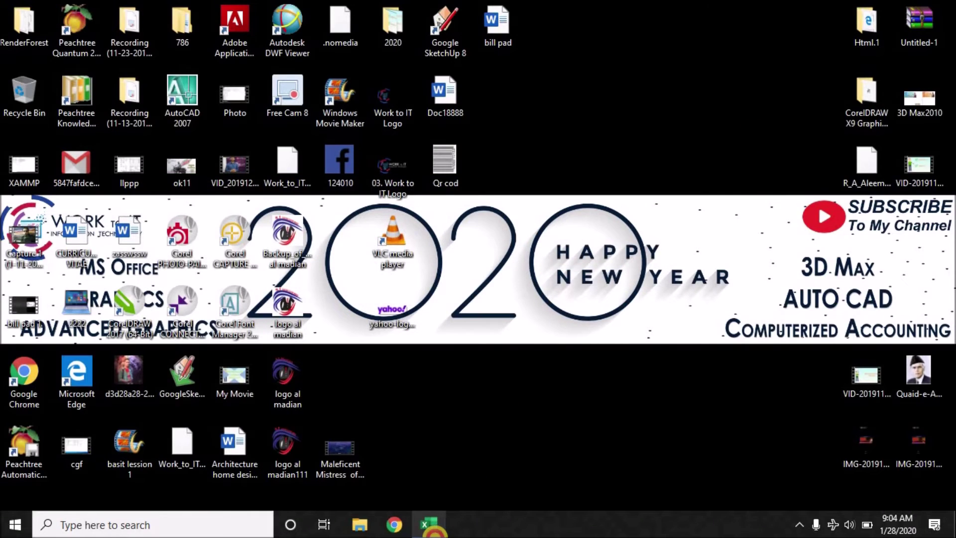
pyautogui.click(429, 525)
pyautogui.scroll(-5, 162, 268)
pyautogui.scroll(4, 111, 254)
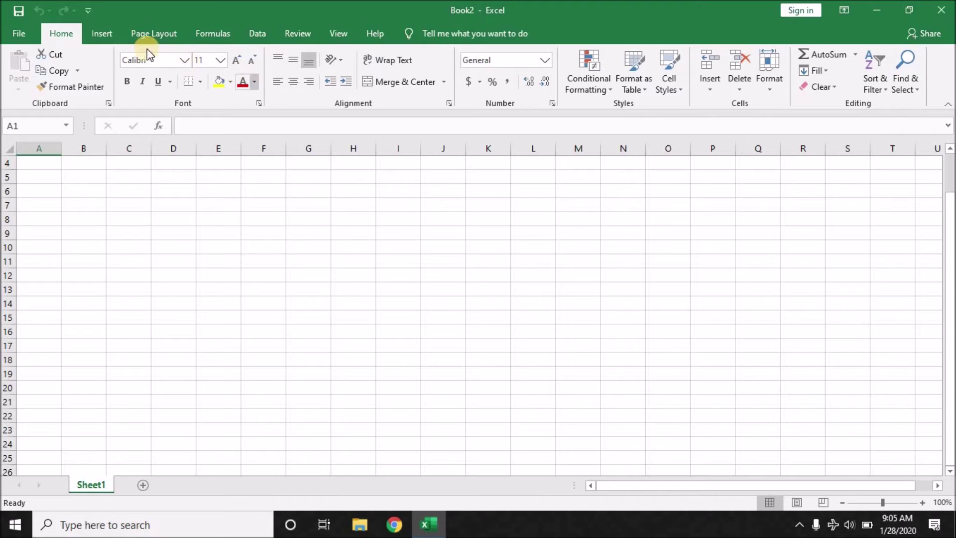
# Step: Show the Insert ribbon with its tables, illustrations, add-ins and charts groups
pyautogui.click(101, 29)
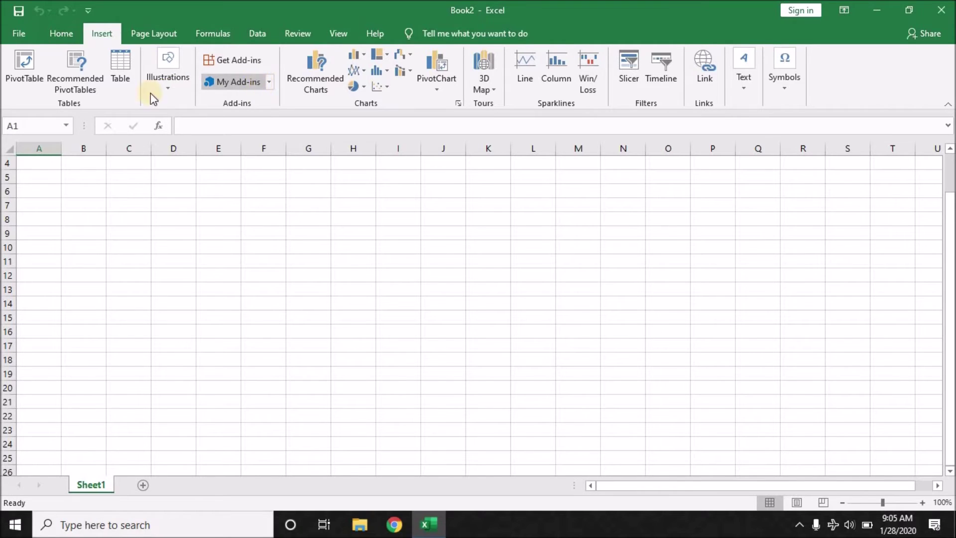
# Step: Preview the Illustrations choices, then show the Text options such as WordArt and Signature Line
pyautogui.click(176, 86)
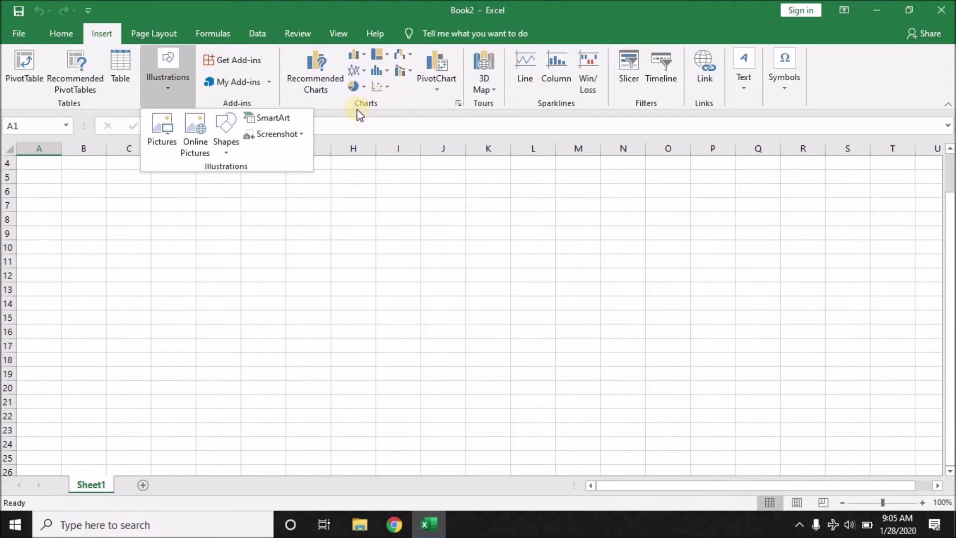
pyautogui.click(375, 103)
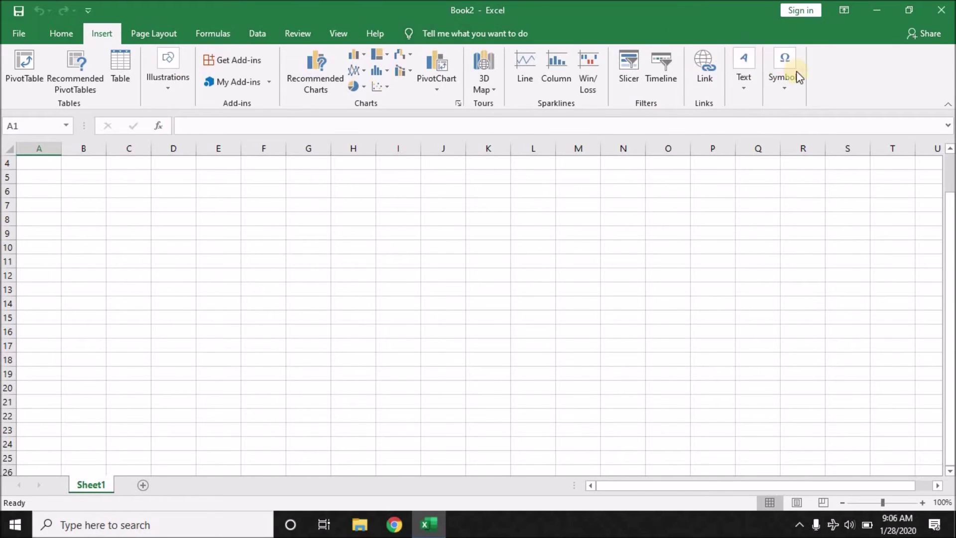
pyautogui.click(753, 91)
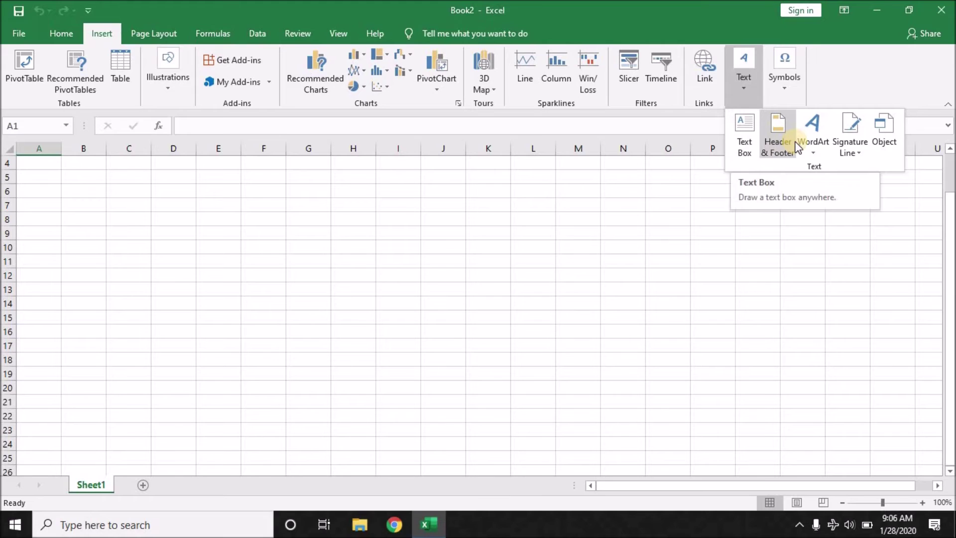
# Step: Draw a wide text box over rows 6–12, shrink it to rows 6–8, then delete it
pyautogui.click(750, 139)
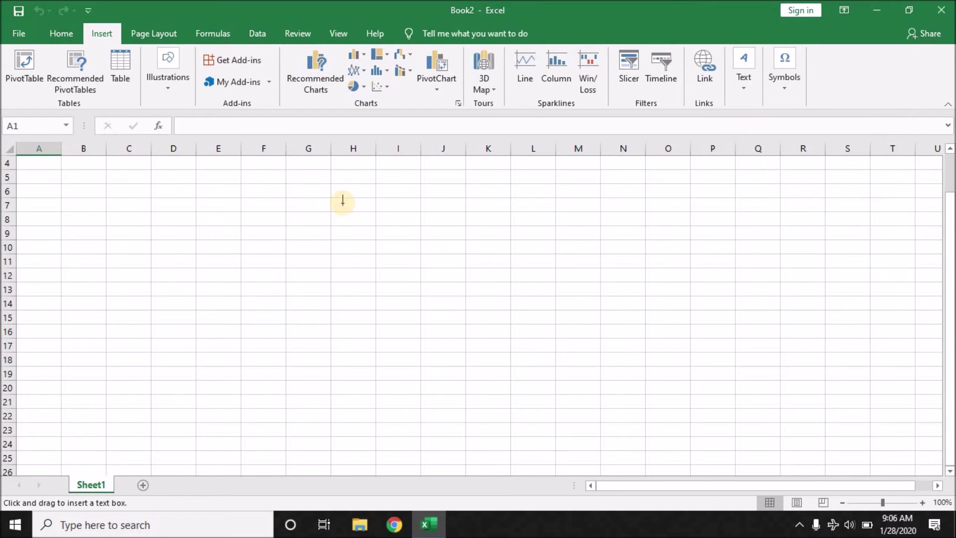
pyautogui.moveTo(280, 187); pyautogui.dragTo(771, 271)
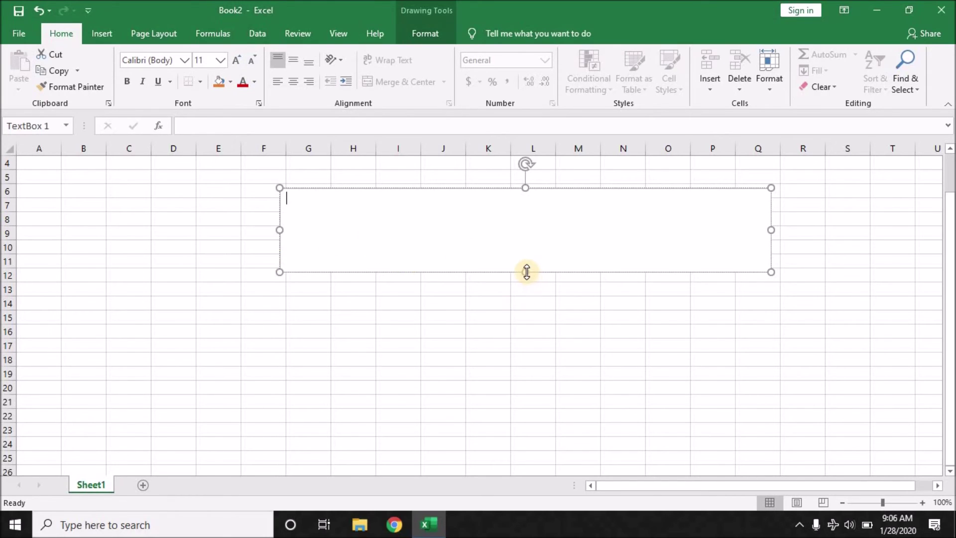
pyautogui.moveTo(526, 268); pyautogui.dragTo(517, 220)
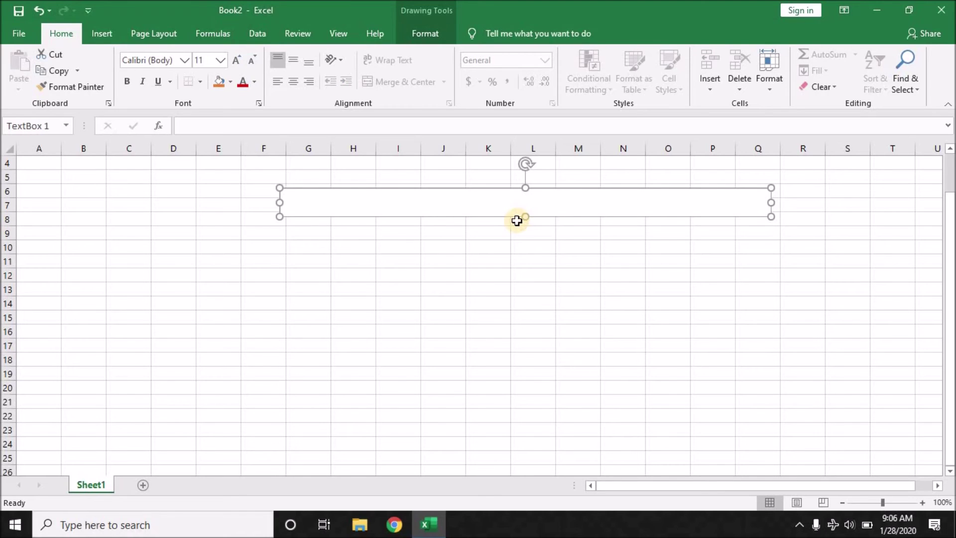
pyautogui.press('Delete')
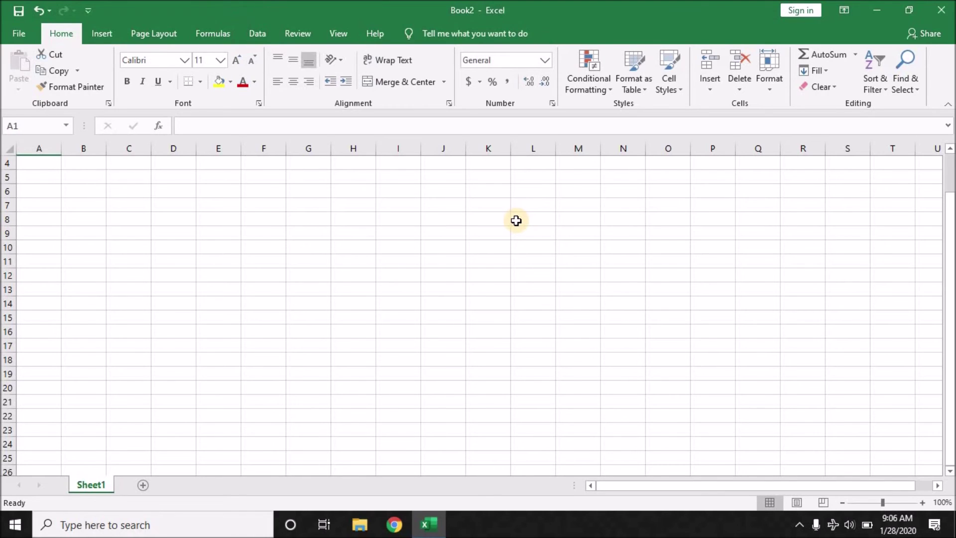
# Step: On the Page Layout tab, apply the Wide margin preset
pyautogui.click(139, 31)
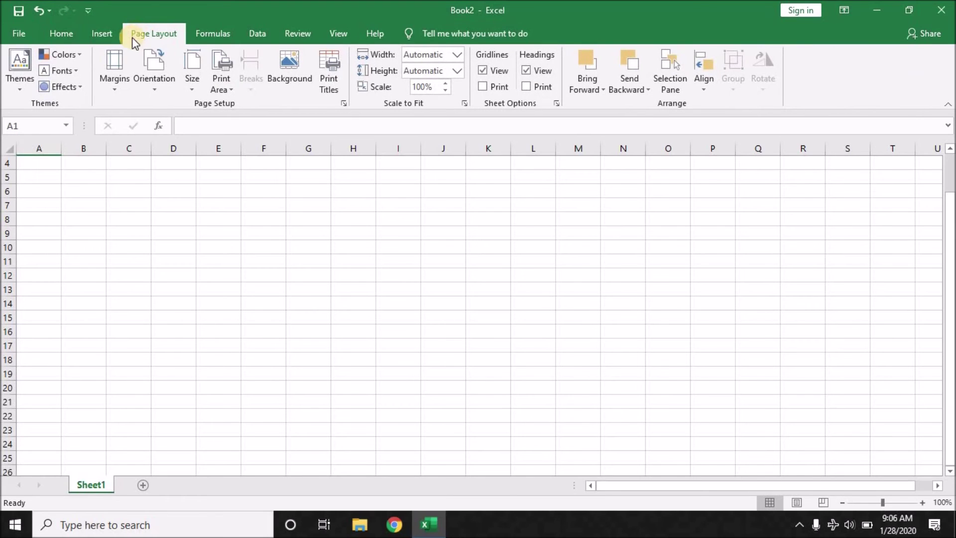
pyautogui.click(124, 83)
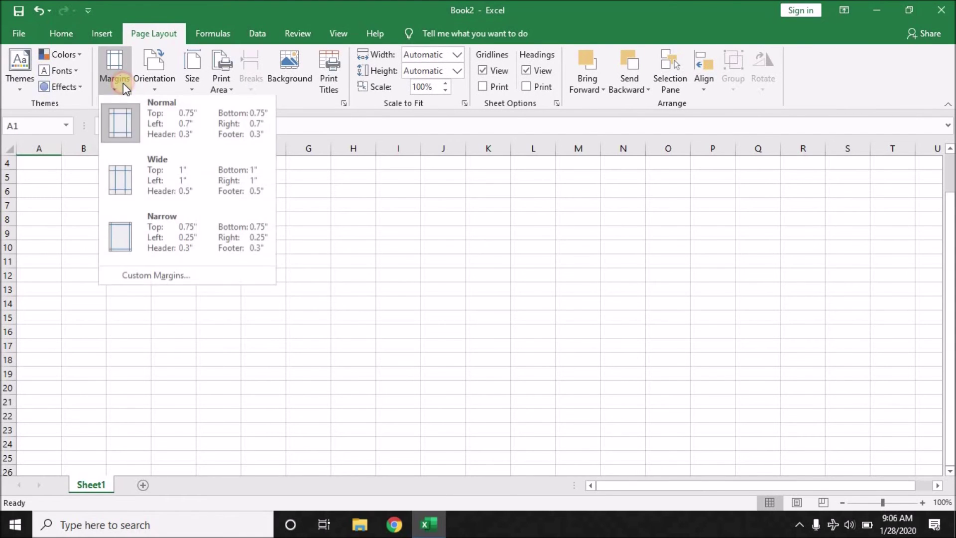
pyautogui.click(168, 137)
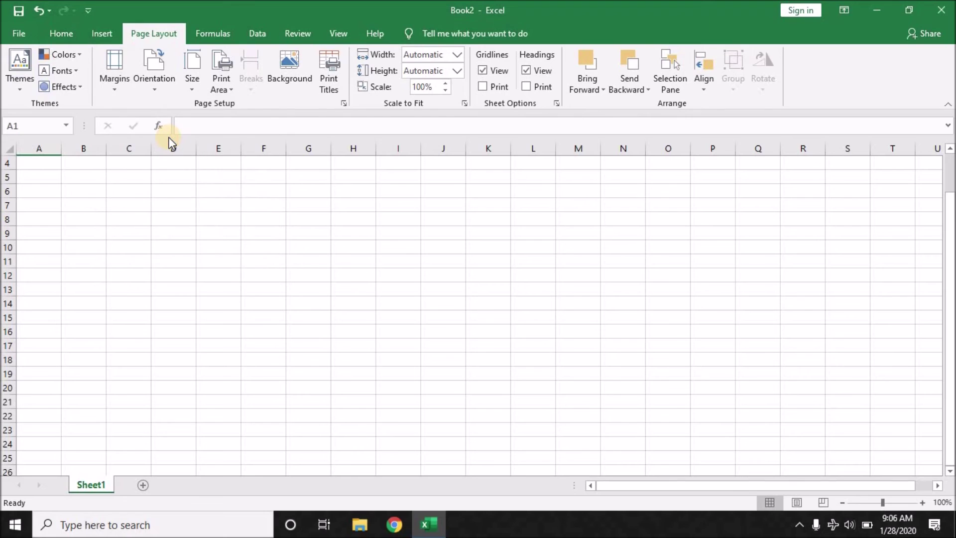
pyautogui.click(104, 87)
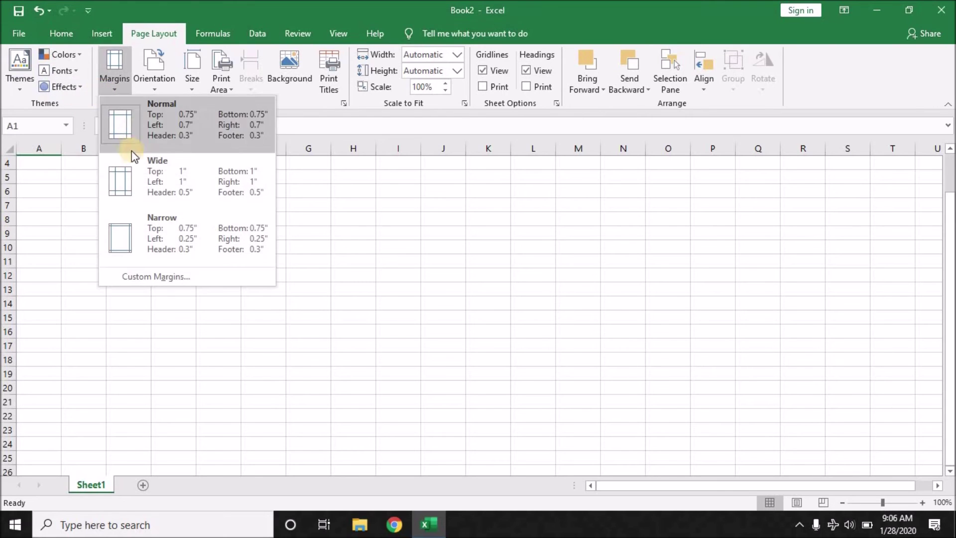
pyautogui.click(131, 182)
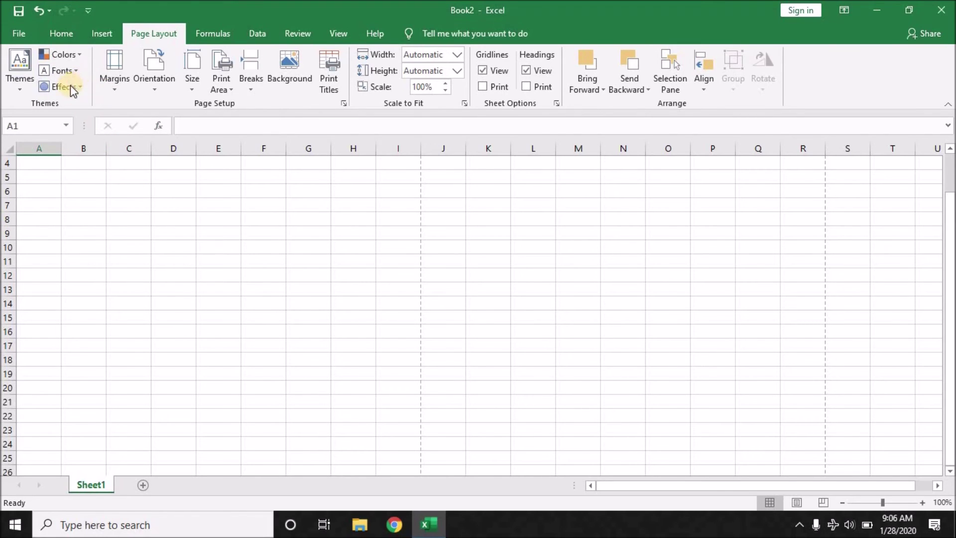
# Step: Change the sheet's paper size to A4
pyautogui.click(193, 92)
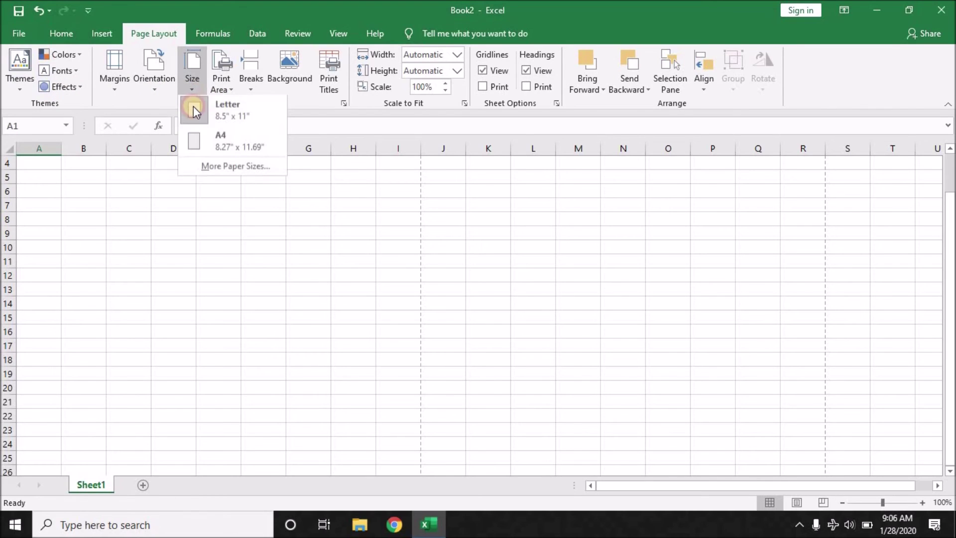
pyautogui.click(219, 145)
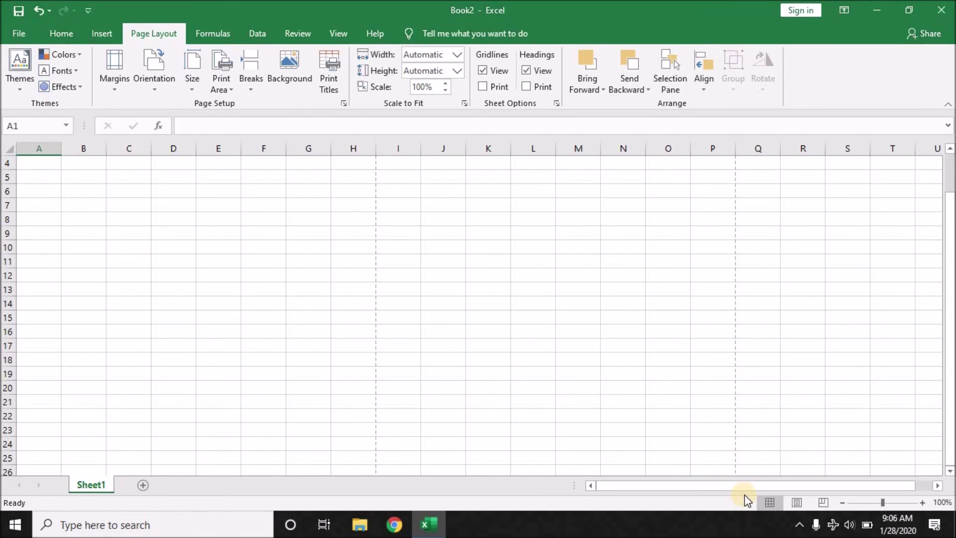
pyautogui.moveTo(741, 487)
pyautogui.mouseDown()
pyautogui.moveTo(602, 487)
pyautogui.moveTo(719, 450)
pyautogui.mouseUp()
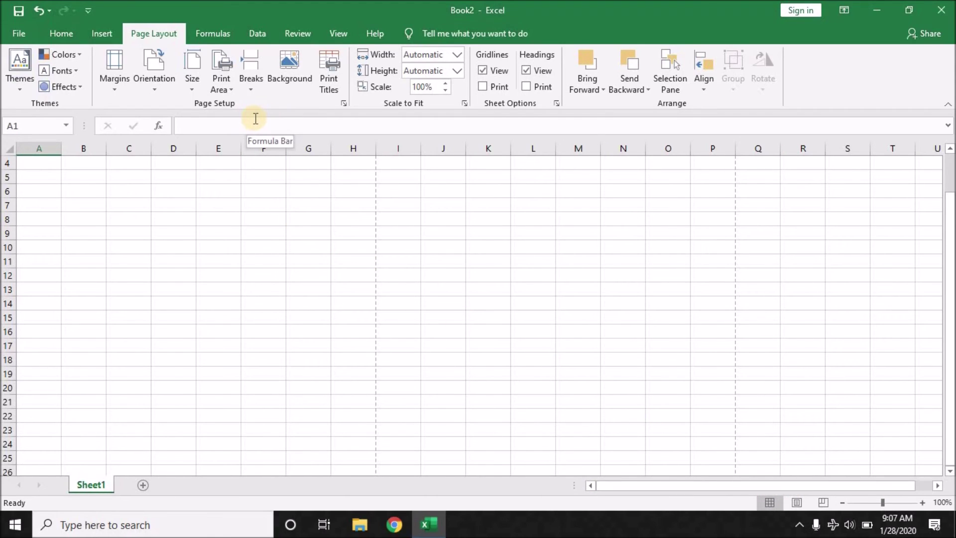
pyautogui.click(208, 33)
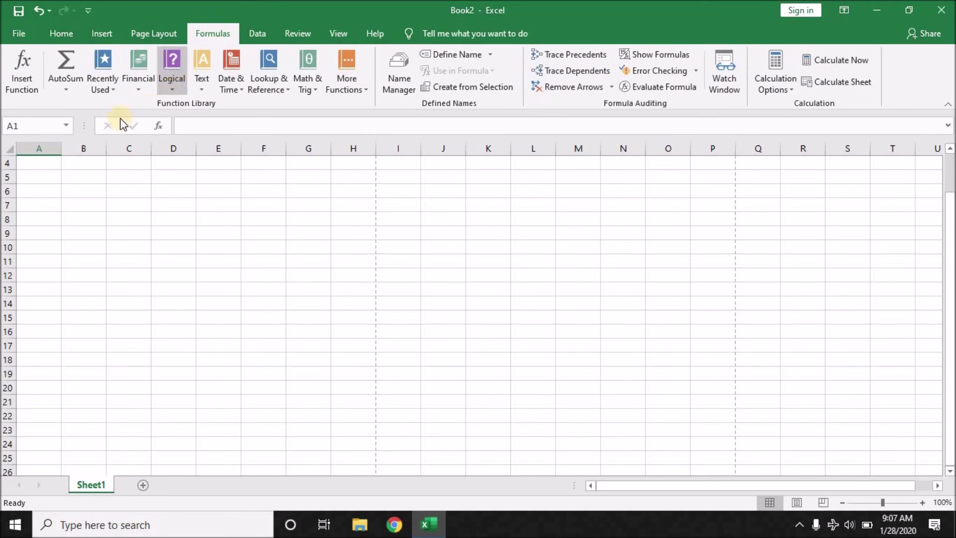
# Step: Browse the Logical, Text, AutoSum and Recently Used function dropdowns, then move to the Data tab
pyautogui.click(180, 91)
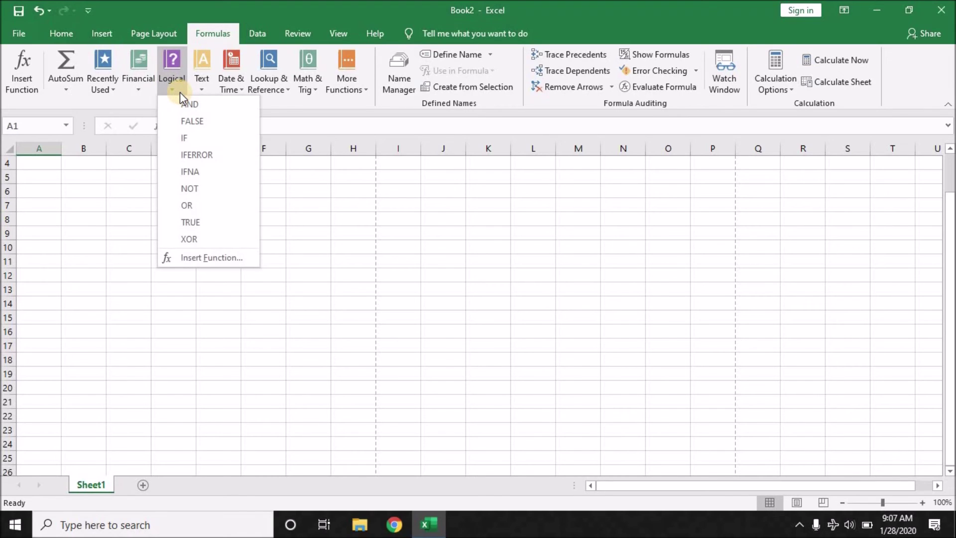
pyautogui.click(213, 86)
pyautogui.click(64, 93)
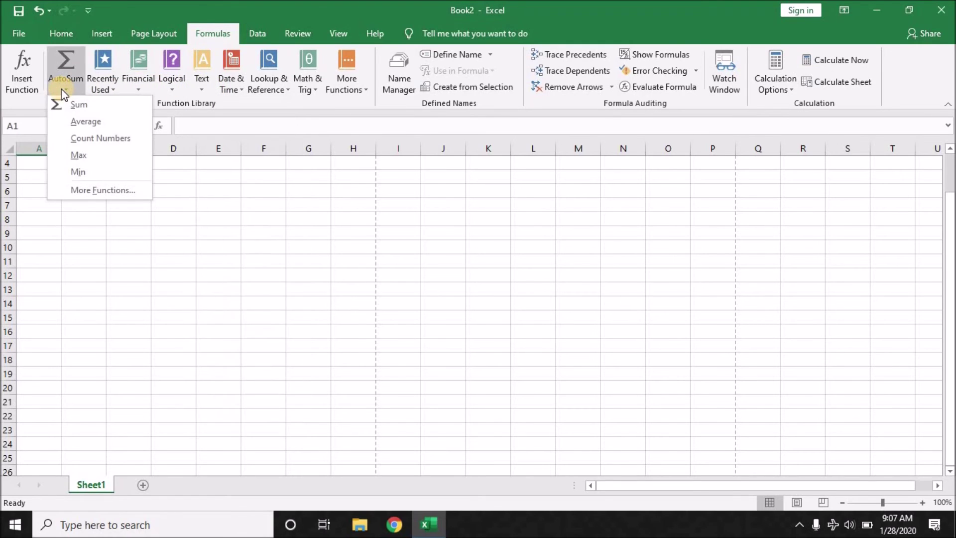
pyautogui.click(113, 92)
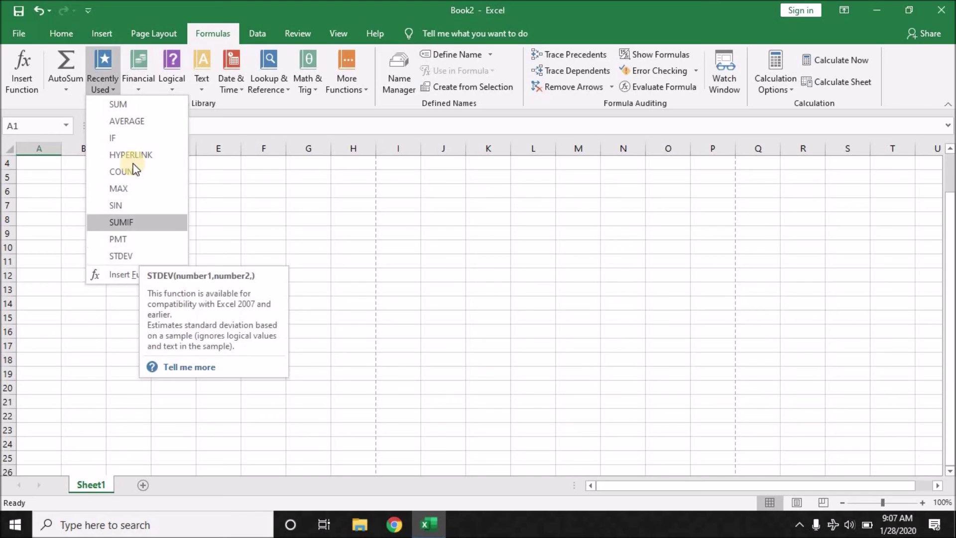
pyautogui.click(258, 34)
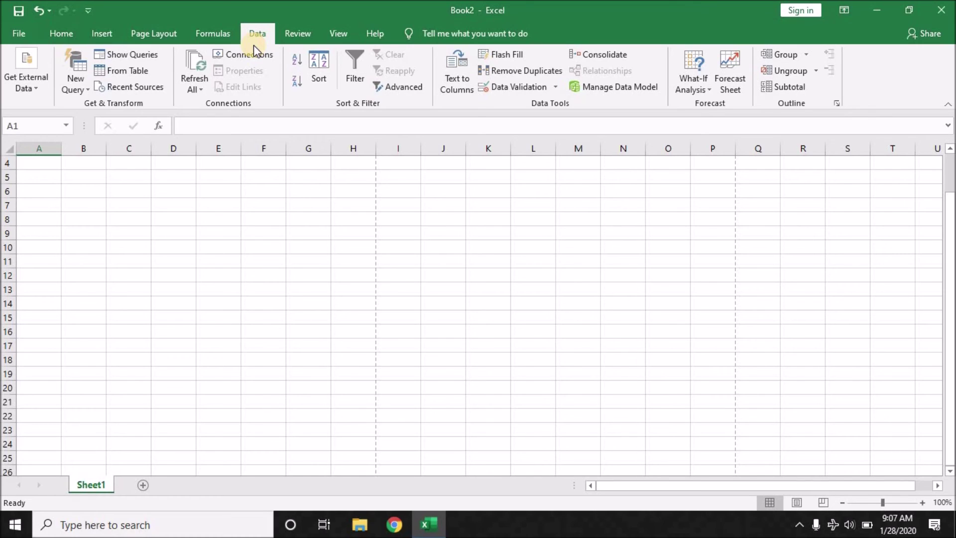
# Step: Preview the Get External Data import sources, then switch to the Review tab
pyautogui.click(37, 90)
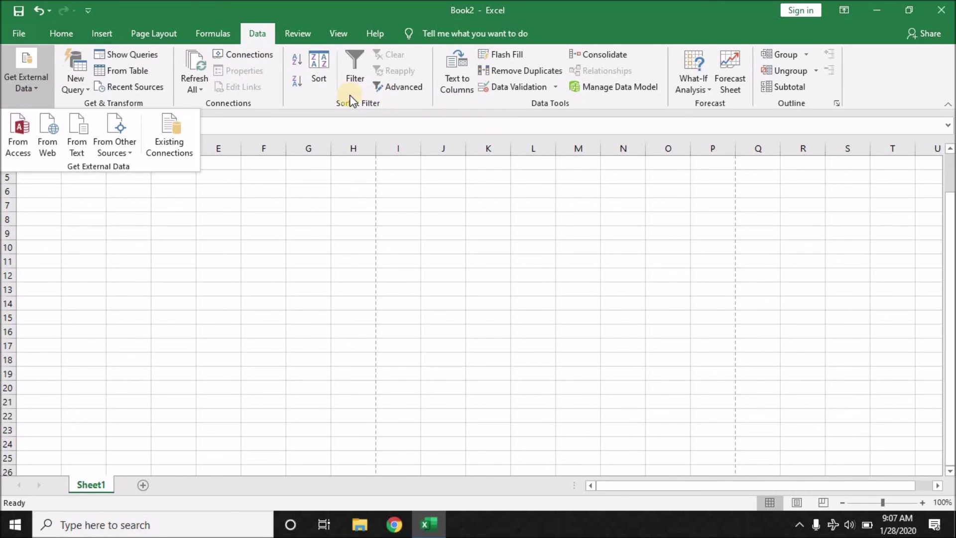
pyautogui.click(304, 36)
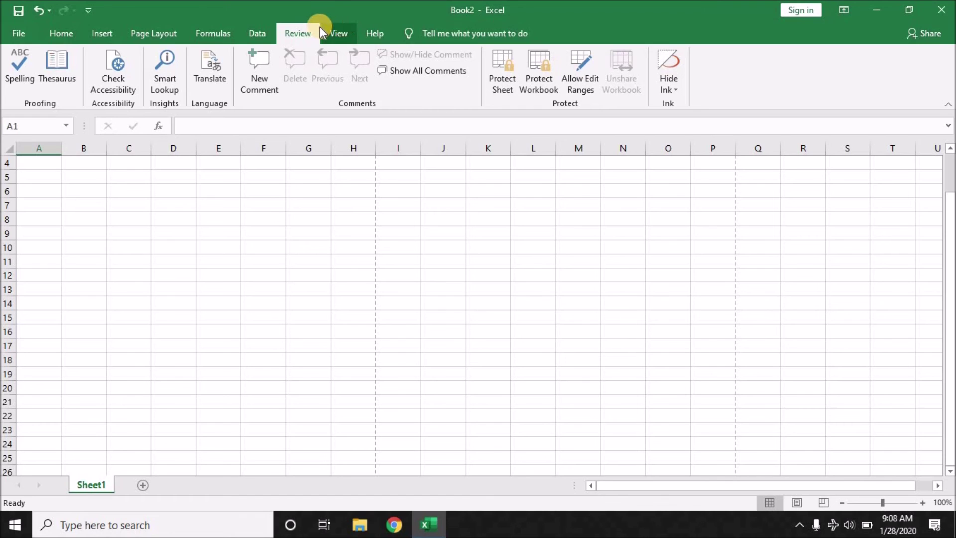
# Step: On the View tab, toggle gridlines, formula bar and headings off and on one at a time
pyautogui.click(337, 33)
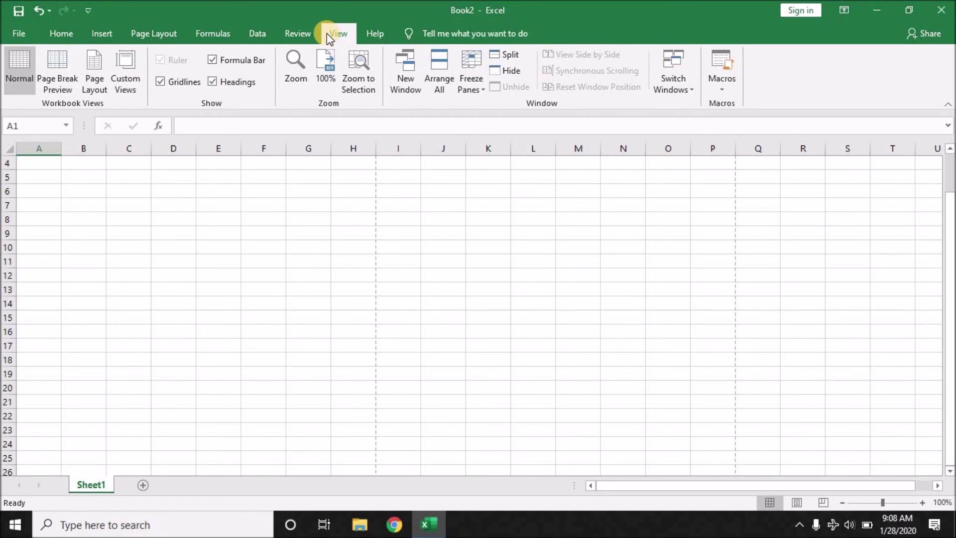
pyautogui.click(162, 85)
pyautogui.click(163, 84)
pyautogui.click(180, 83)
pyautogui.click(248, 58)
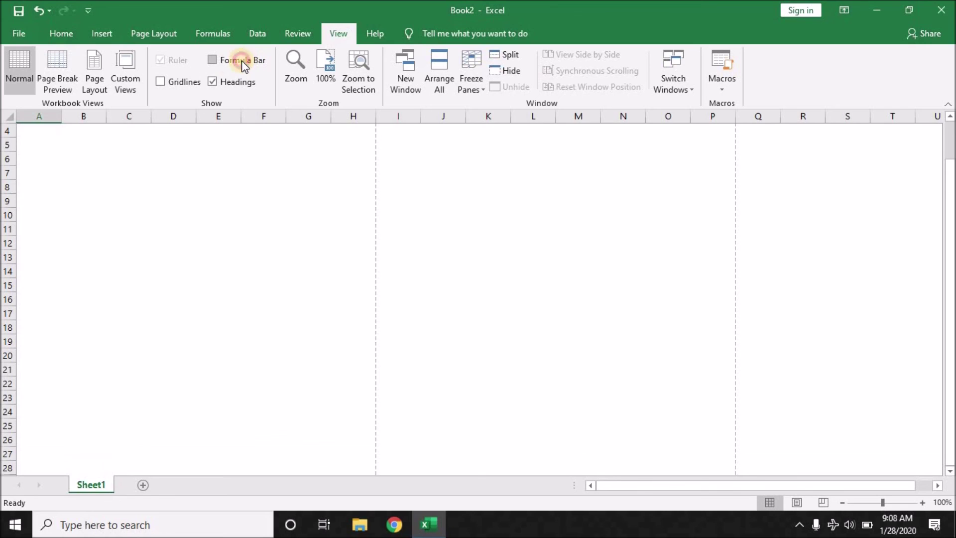
pyautogui.click(241, 61)
pyautogui.click(200, 83)
pyautogui.click(233, 77)
pyautogui.click(229, 78)
# Step: Hide gridlines, formula bar and headings together, then restore all three
pyautogui.click(197, 81)
pyautogui.click(228, 61)
pyautogui.click(228, 82)
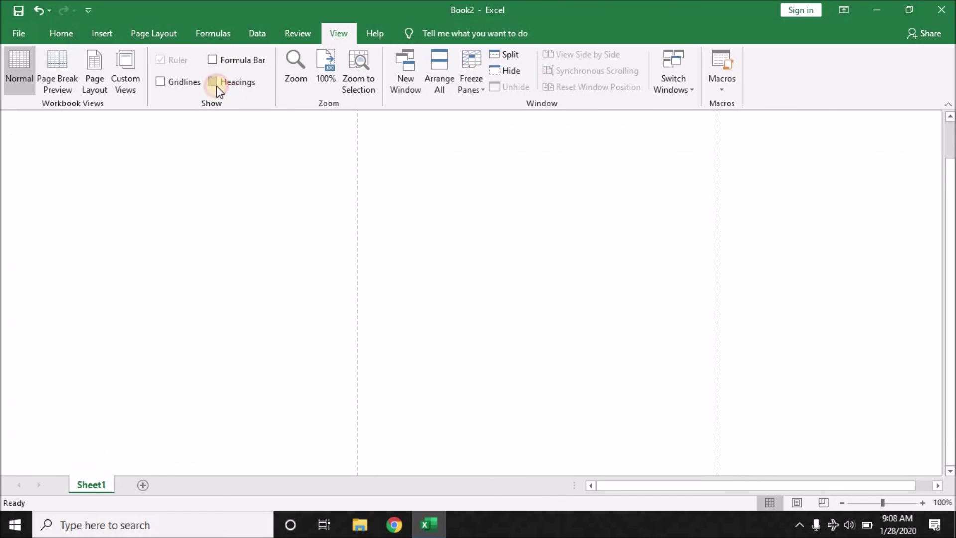
pyautogui.click(192, 86)
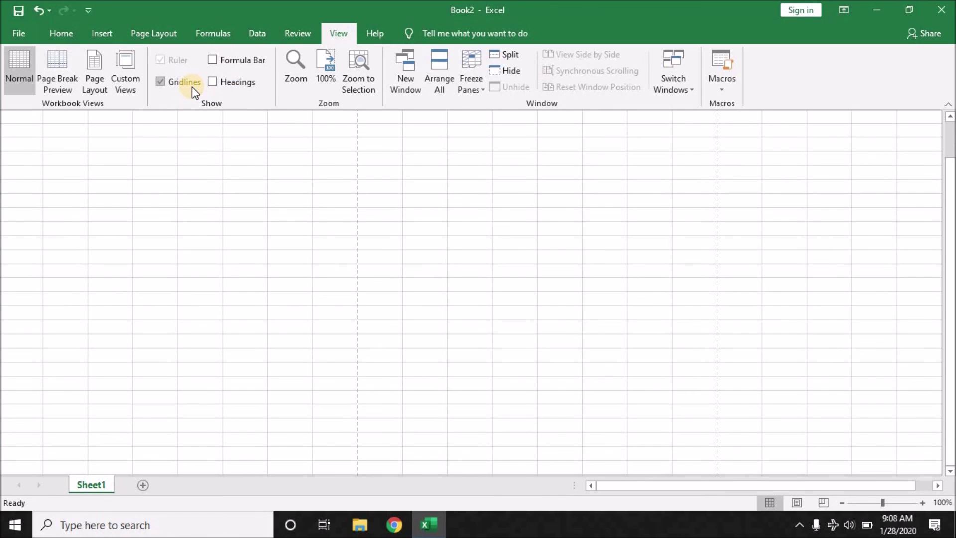
pyautogui.click(228, 83)
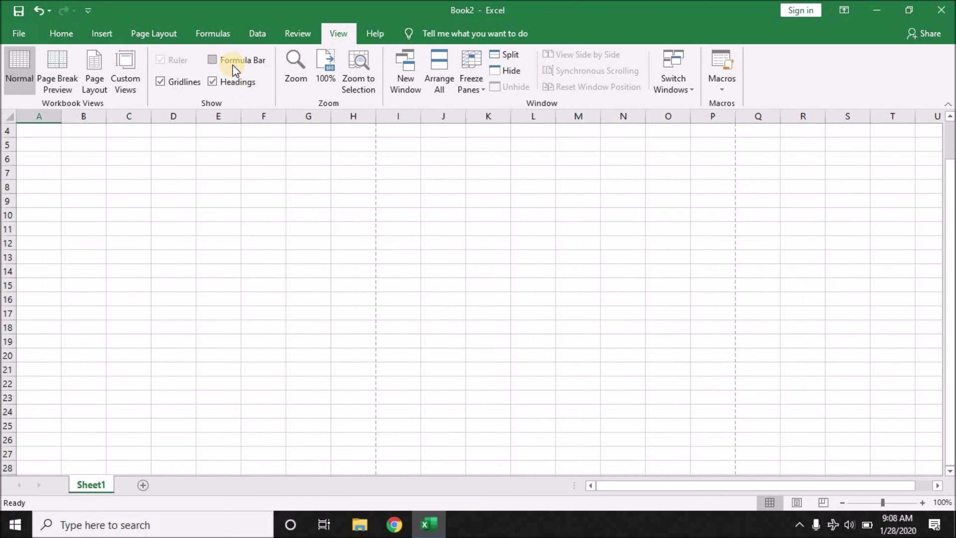
pyautogui.click(232, 65)
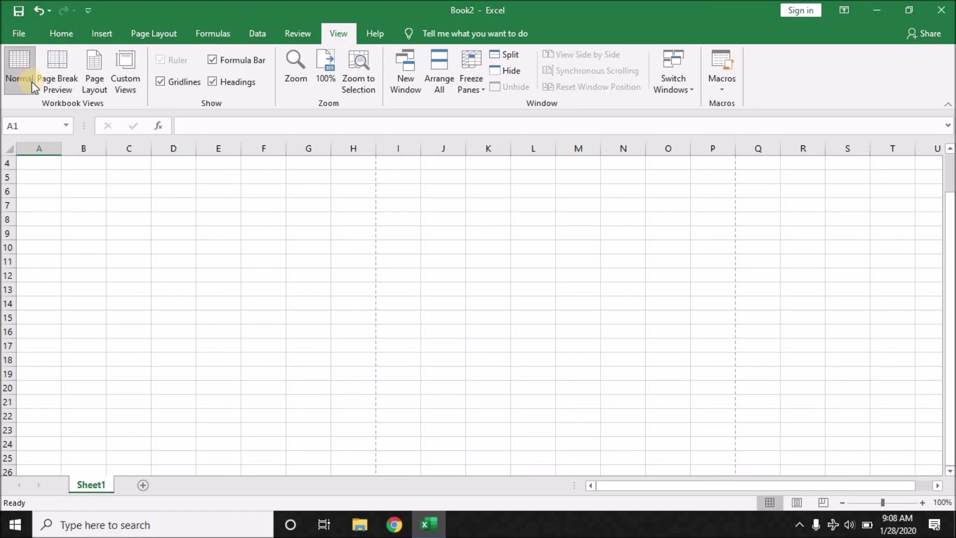
# Step: Cycle from Help back through each ribbon tab to Home, briefly checking the File info page
pyautogui.click(369, 40)
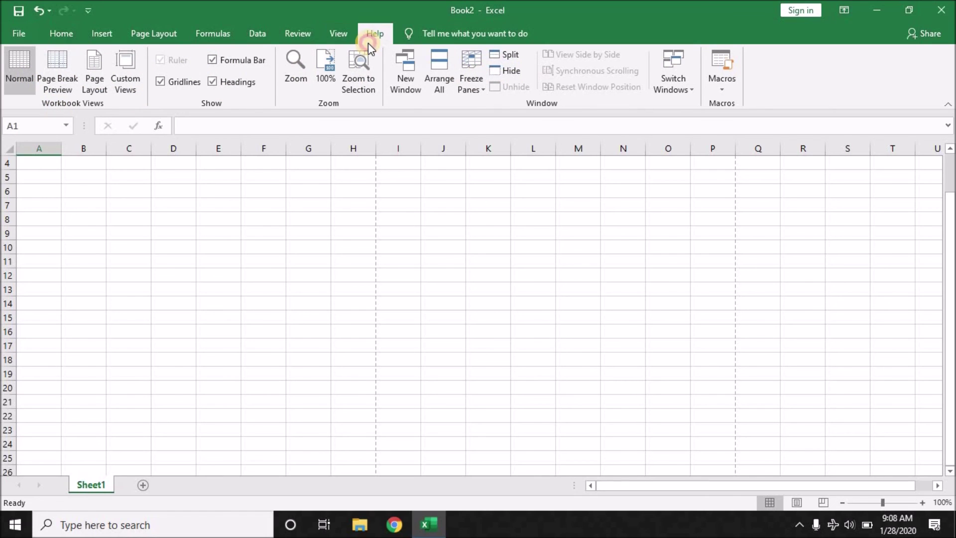
pyautogui.click(324, 36)
pyautogui.click(297, 38)
pyautogui.click(242, 39)
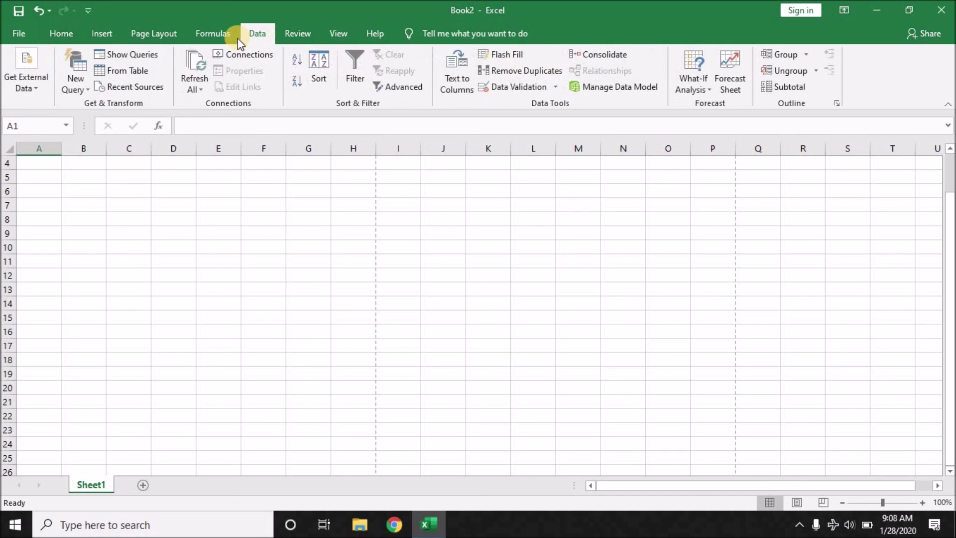
pyautogui.click(214, 40)
pyautogui.click(149, 38)
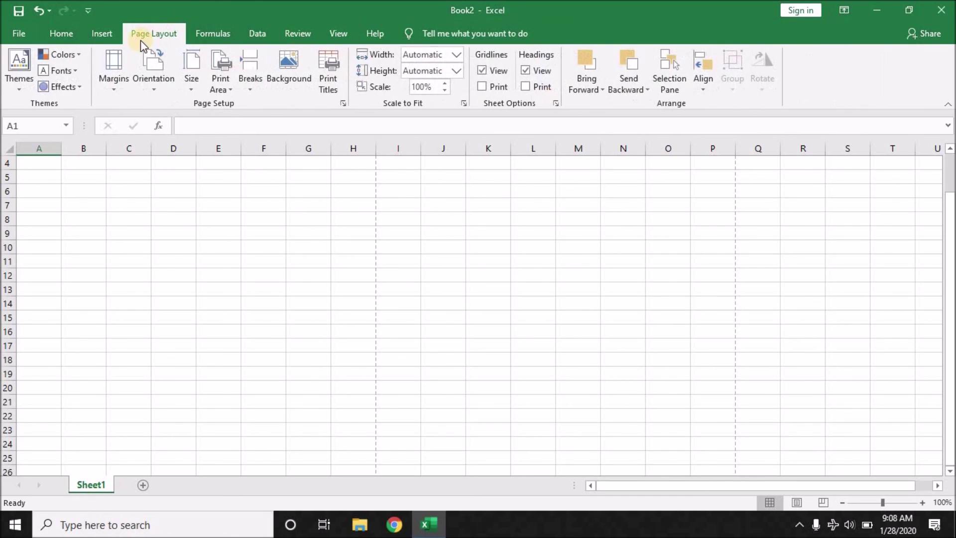
pyautogui.click(104, 33)
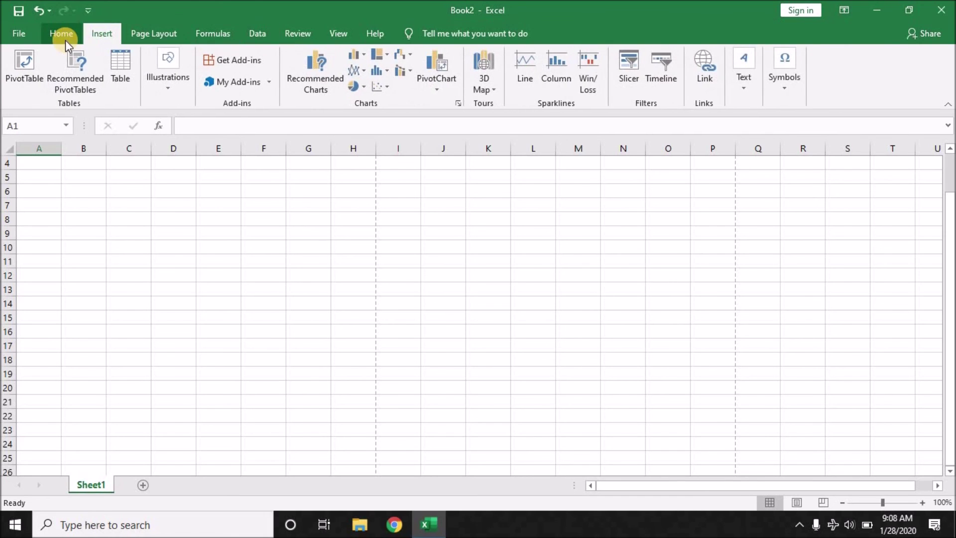
pyautogui.click(64, 40)
pyautogui.click(7, 35)
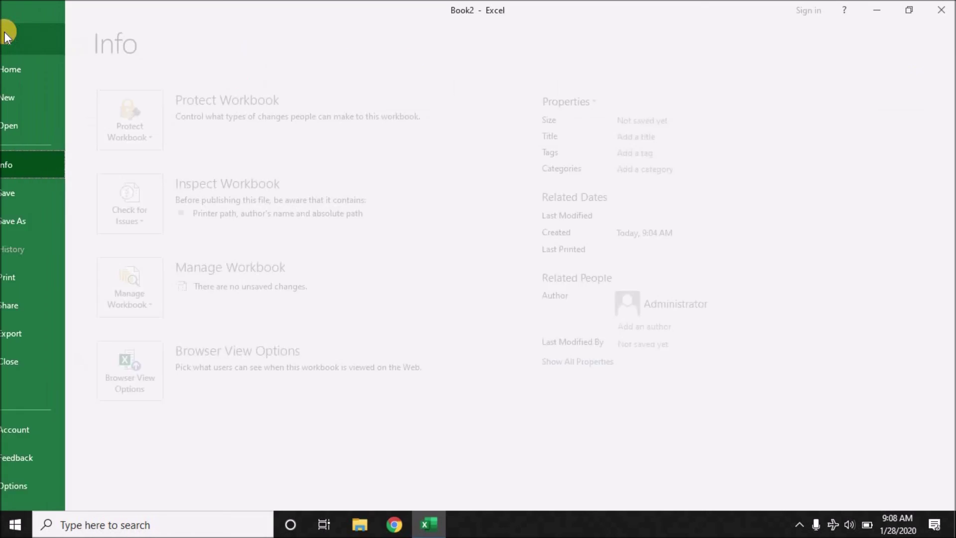
pyautogui.click(7, 33)
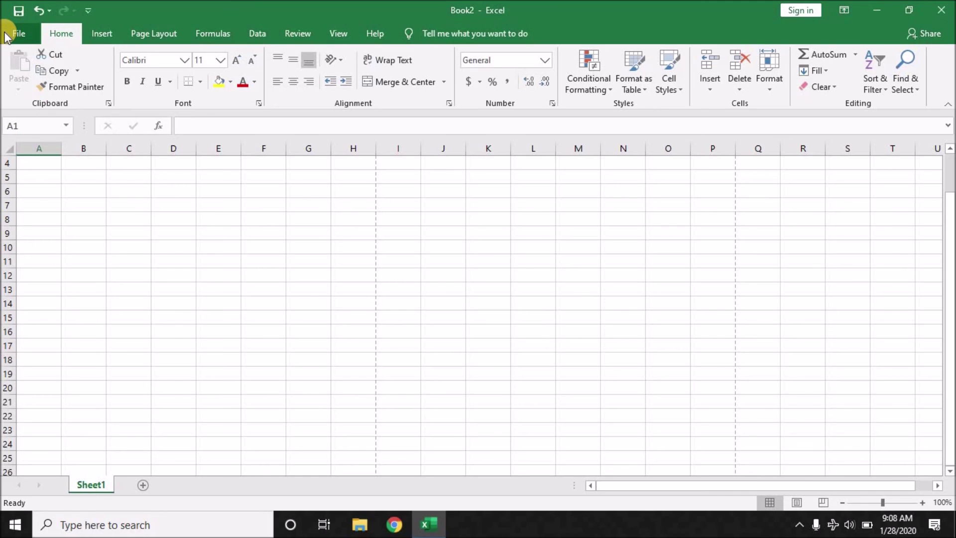